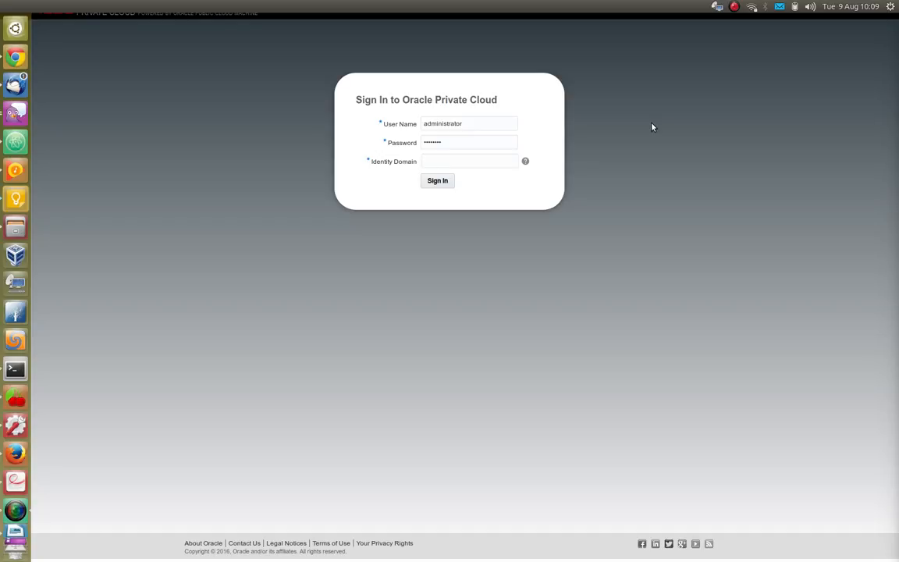
Pick the saved identity domain and sign in to reach the Java Cloud Service services list
click(455, 161)
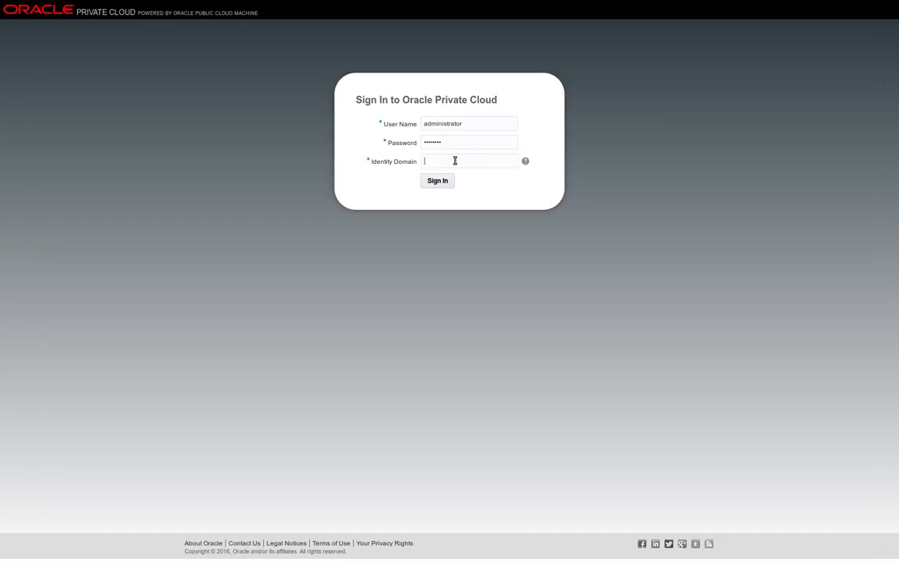
click(455, 162)
click(453, 185)
click(437, 184)
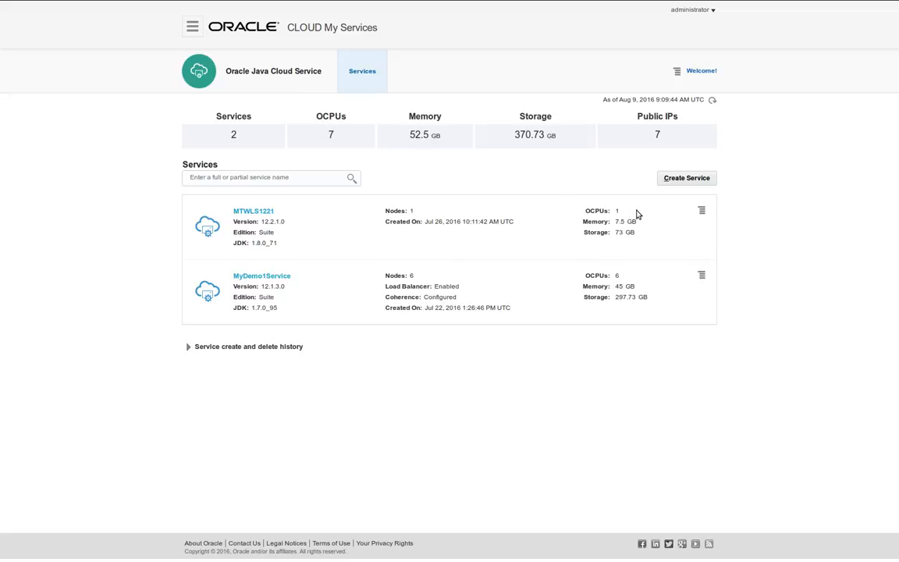
Begin a new Java Cloud Service, accepting the default subscription type settings
click(672, 178)
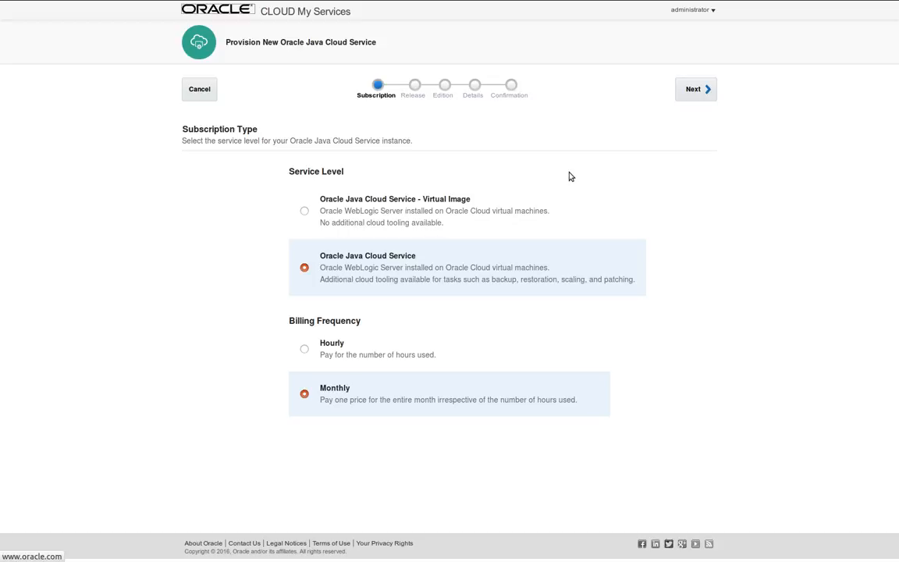
click(707, 91)
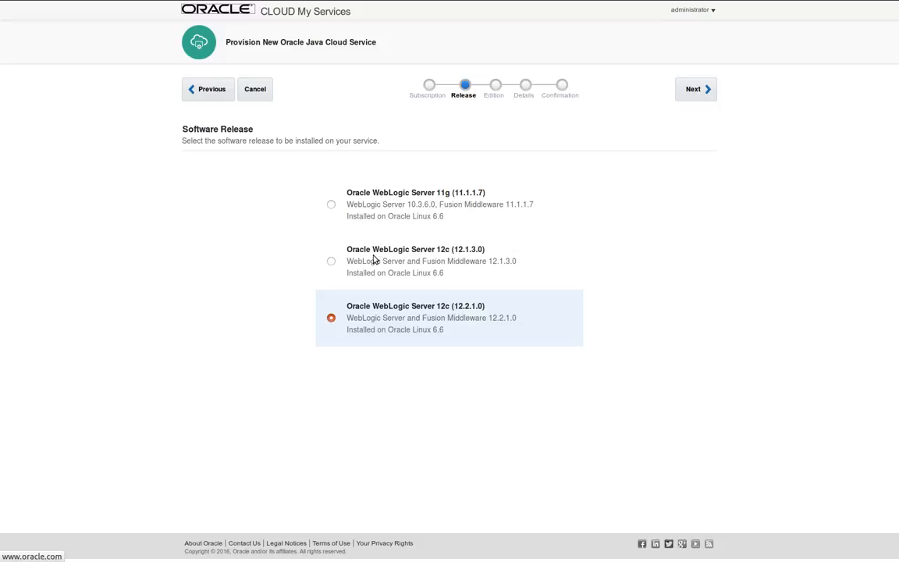
Select the WebLogic Server 12.1.3.0 release and the Enterprise Edition with Coherence edition
click(331, 262)
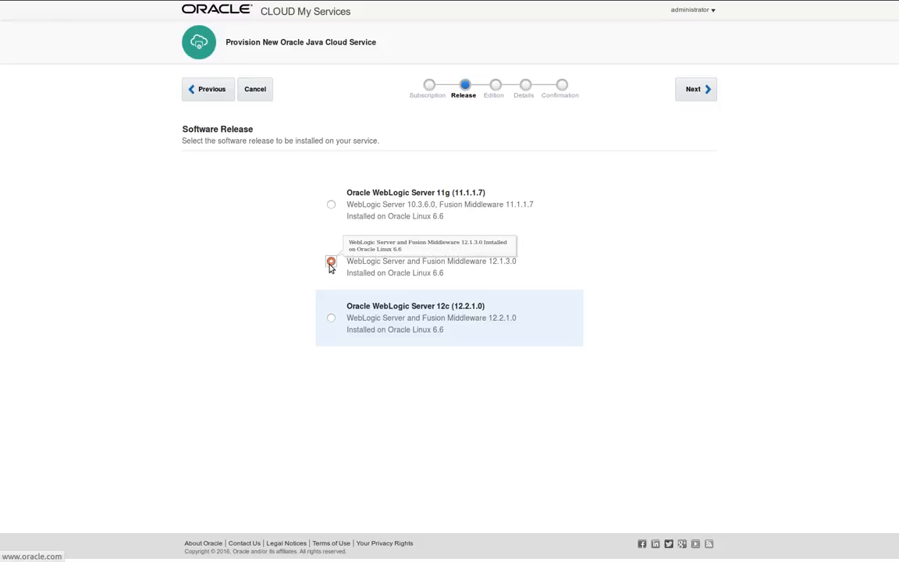
click(694, 89)
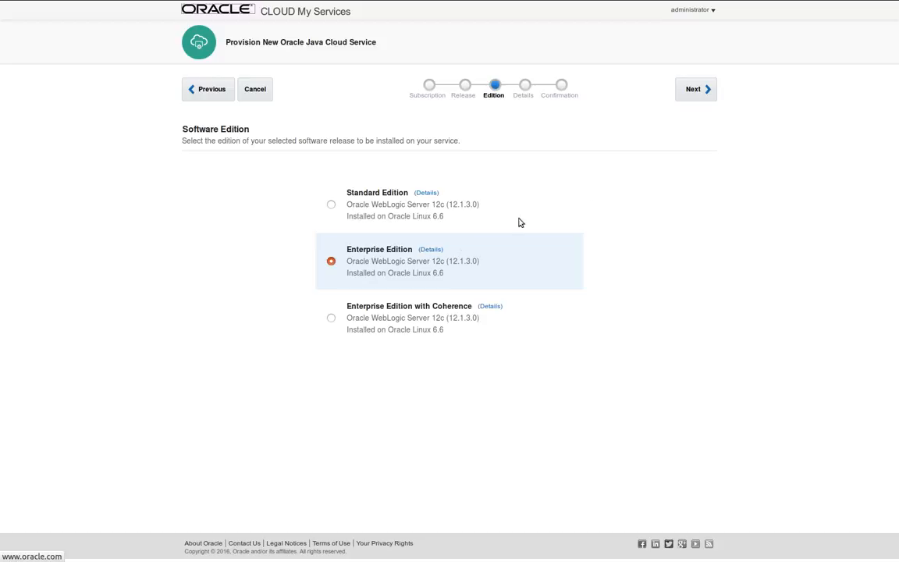
click(331, 318)
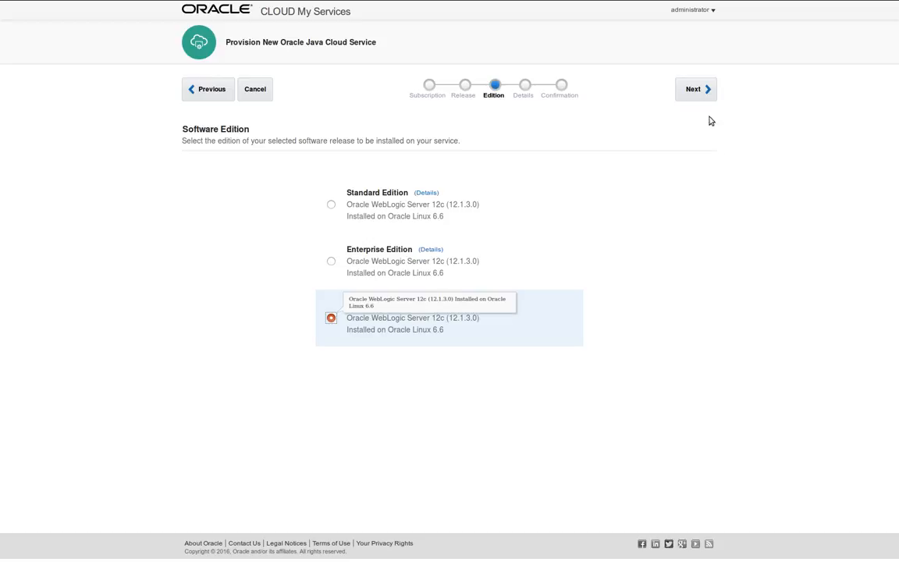
click(695, 90)
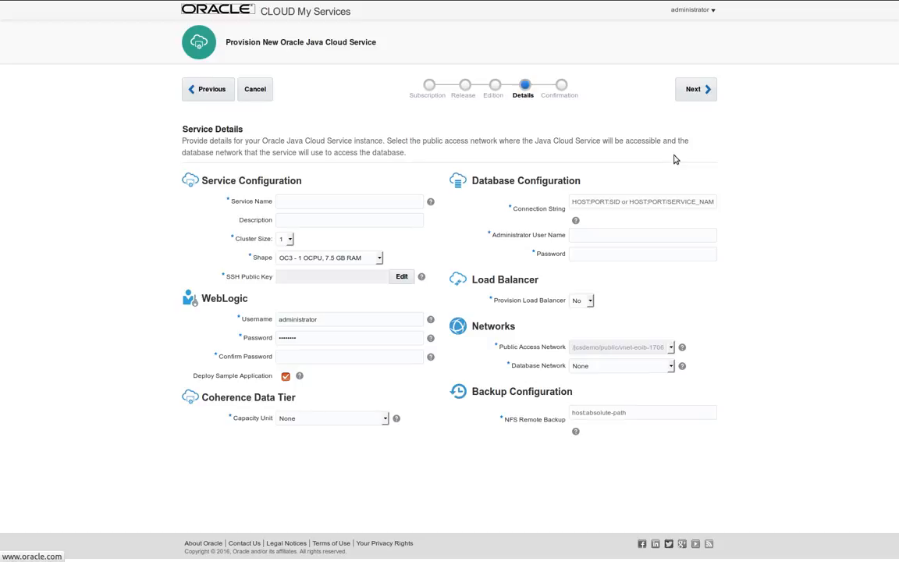
Name the new service DemoJCS2
click(291, 201)
text(D)
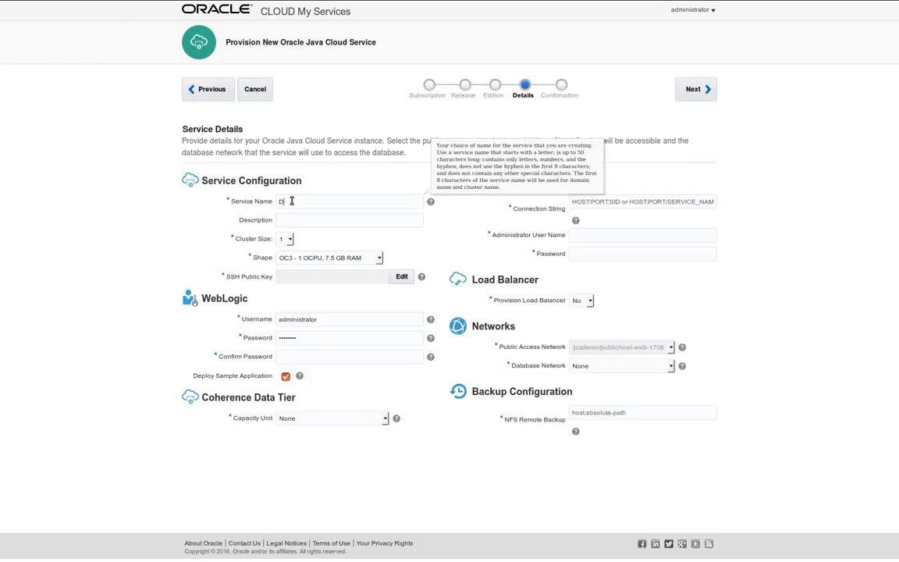
text(emoJCS2)
click(308, 222)
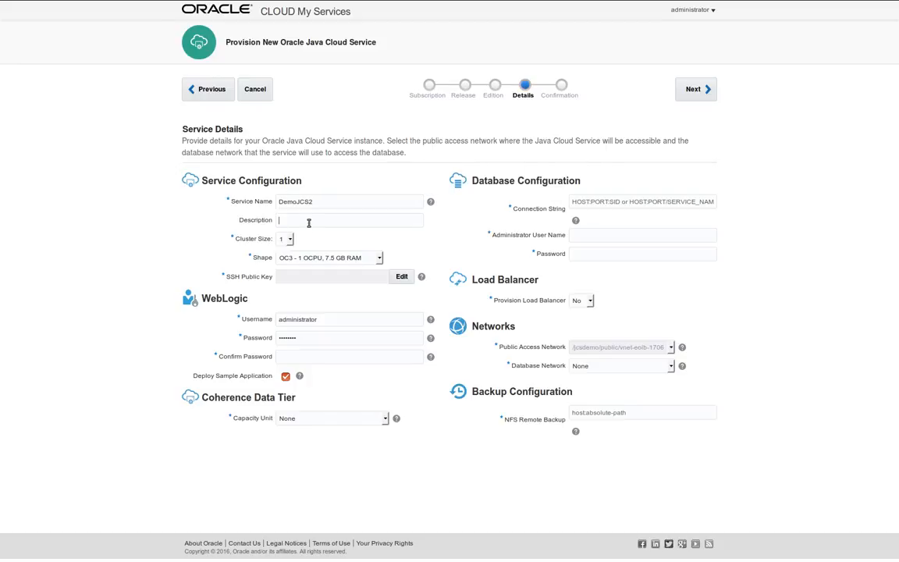
Set cluster size to 2, keep the OC3 - 1 OCPU, 7.5 GB RAM shape, and edit the SSH key
click(287, 239)
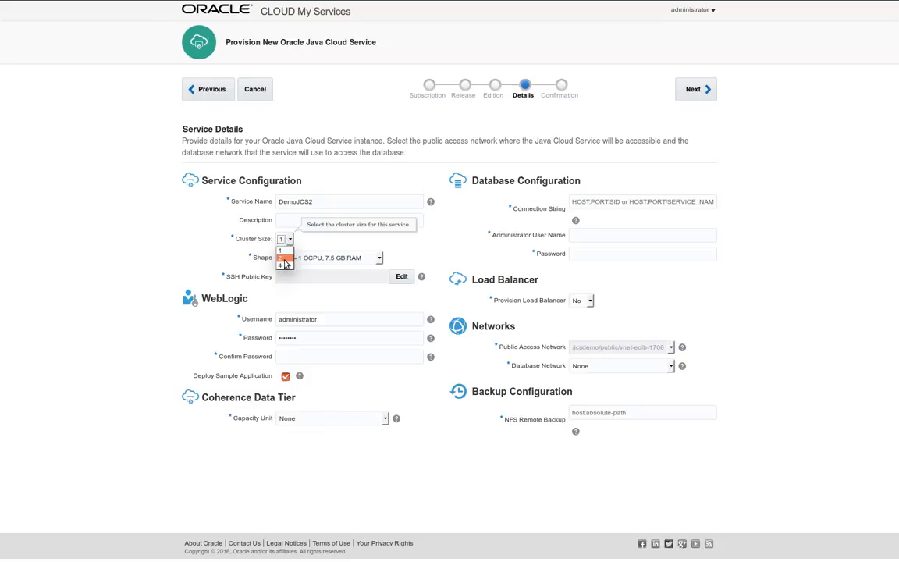
click(283, 258)
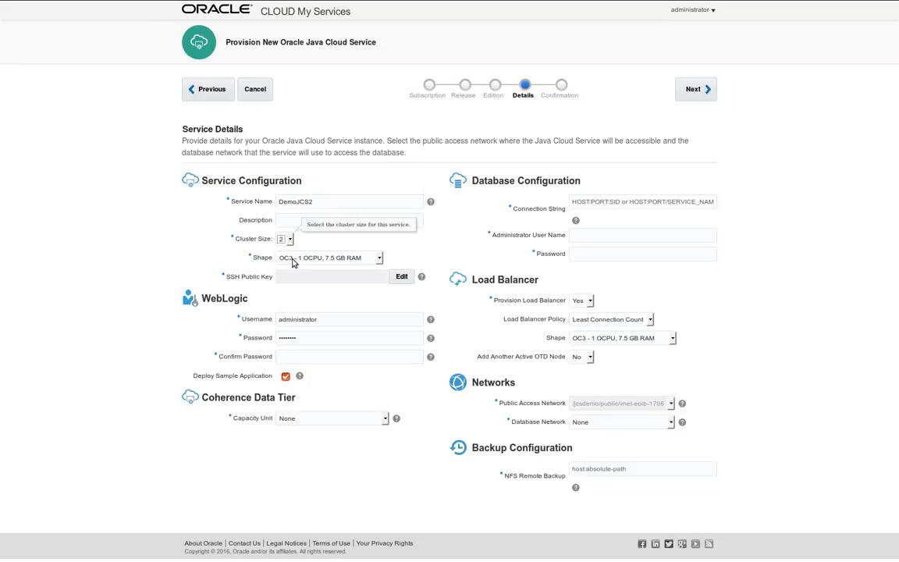
click(293, 260)
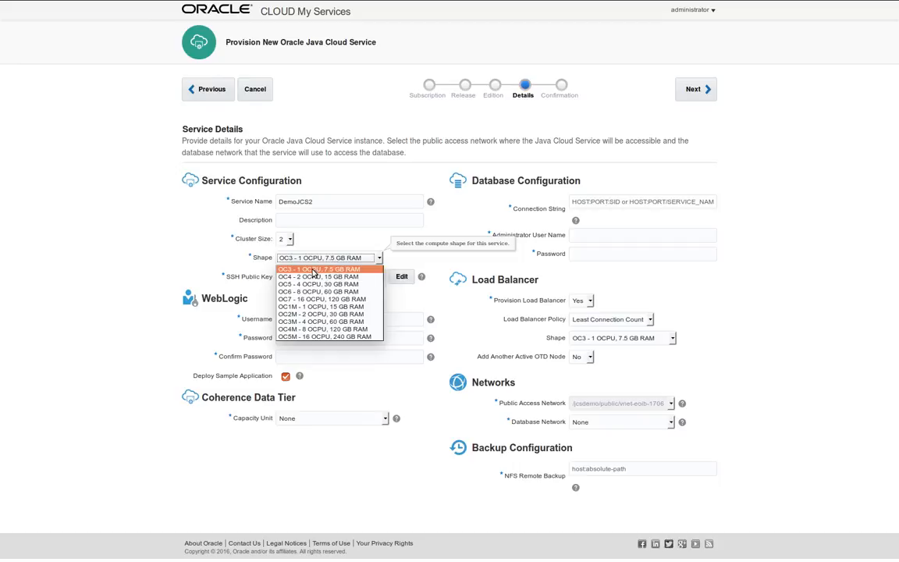
click(313, 270)
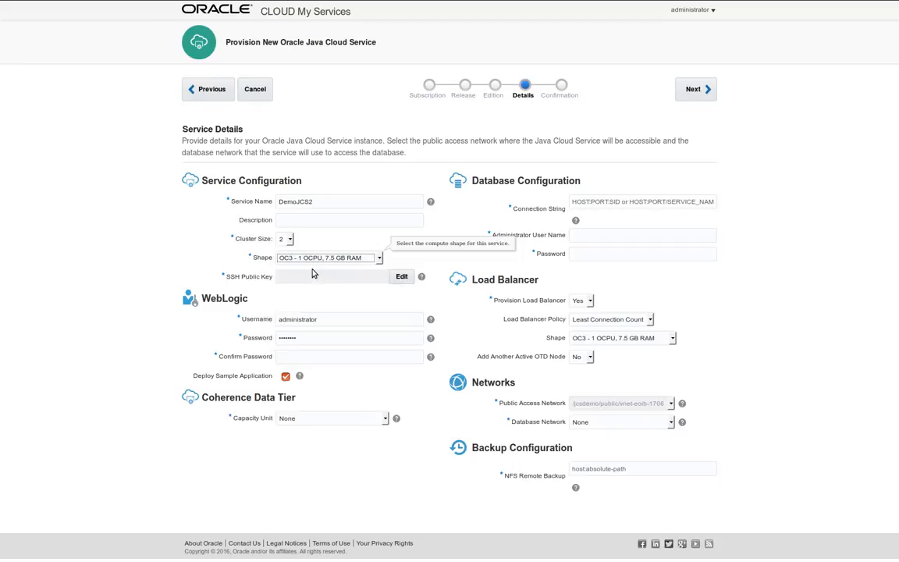
click(401, 276)
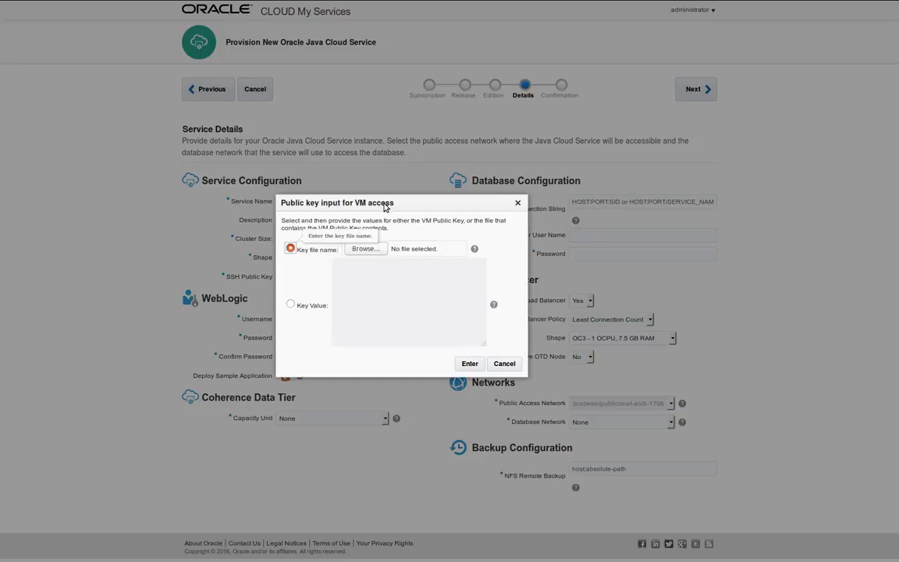
Load labkey.pub from the .ssh folder as the service's SSH public key
drag(384, 207, 463, 124)
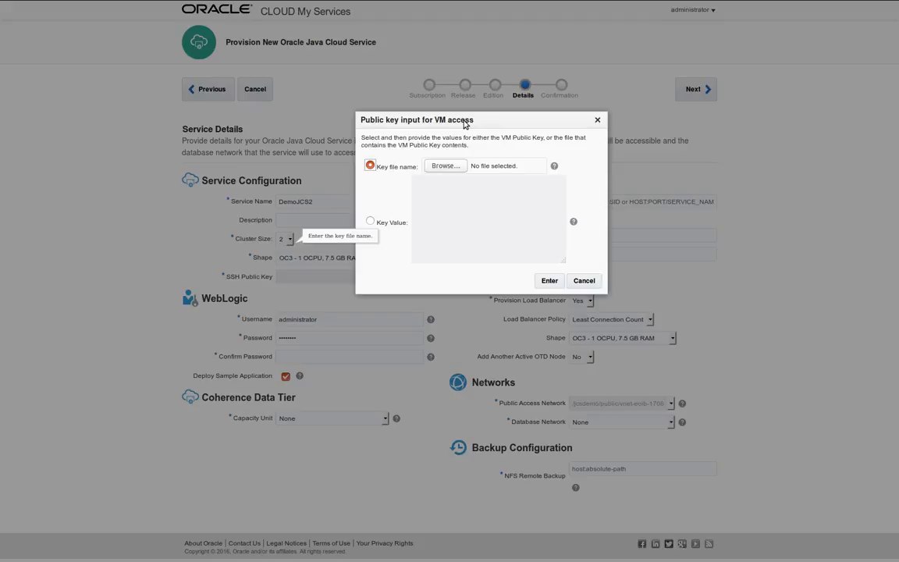
click(442, 166)
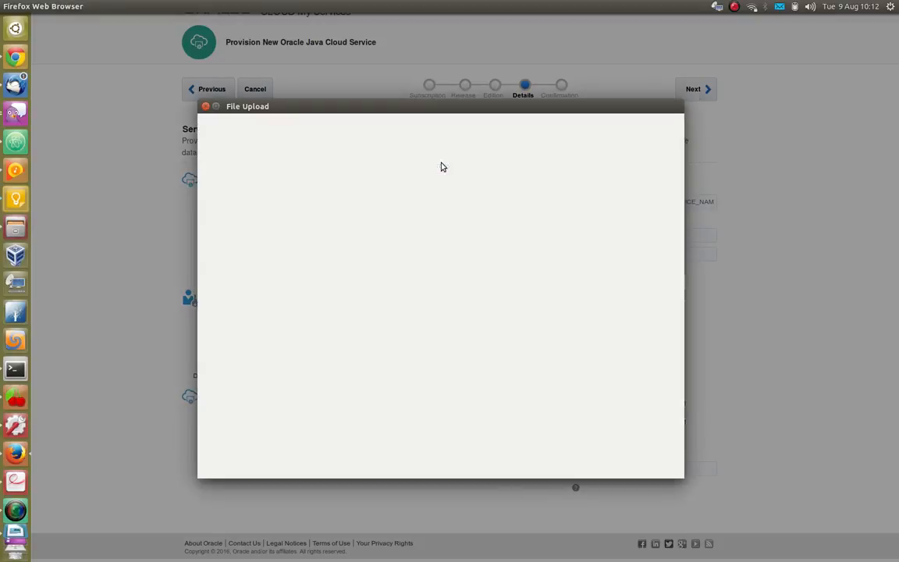
click(316, 240)
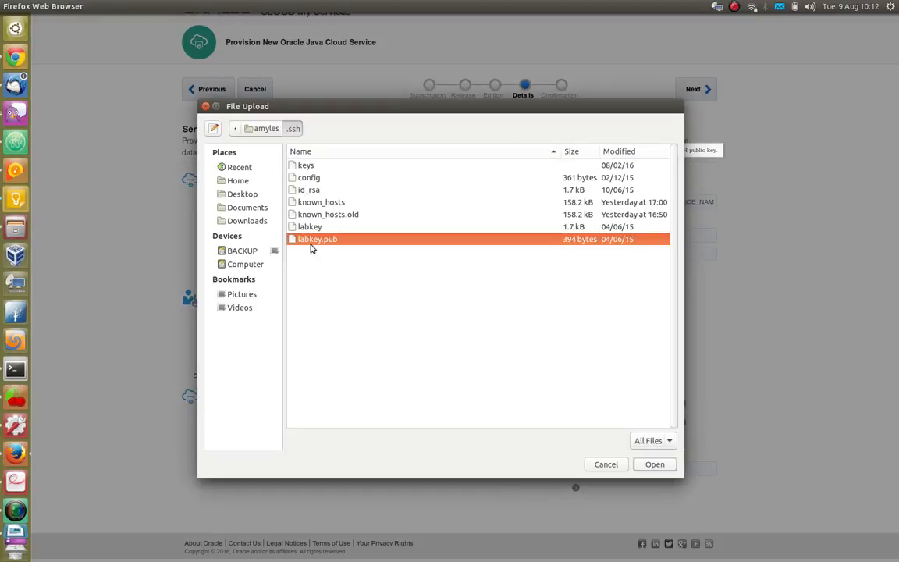
click(653, 465)
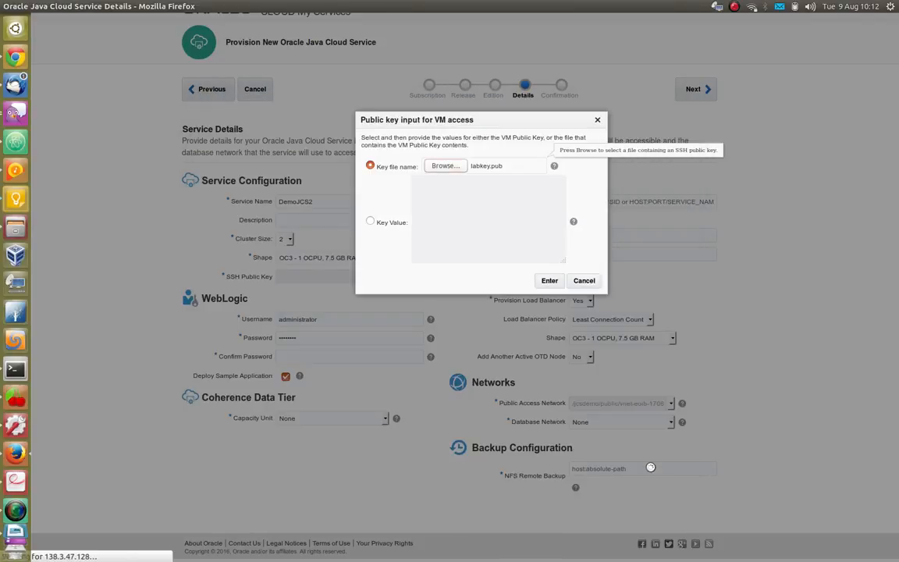
click(541, 282)
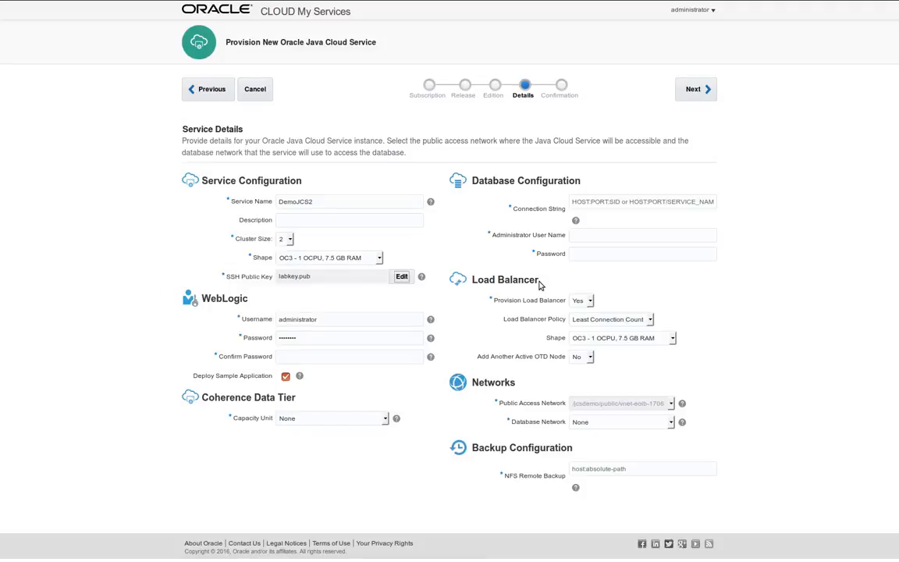
Set the WebLogic administrator username to weblogic and enter and confirm its password
double_click(368, 324)
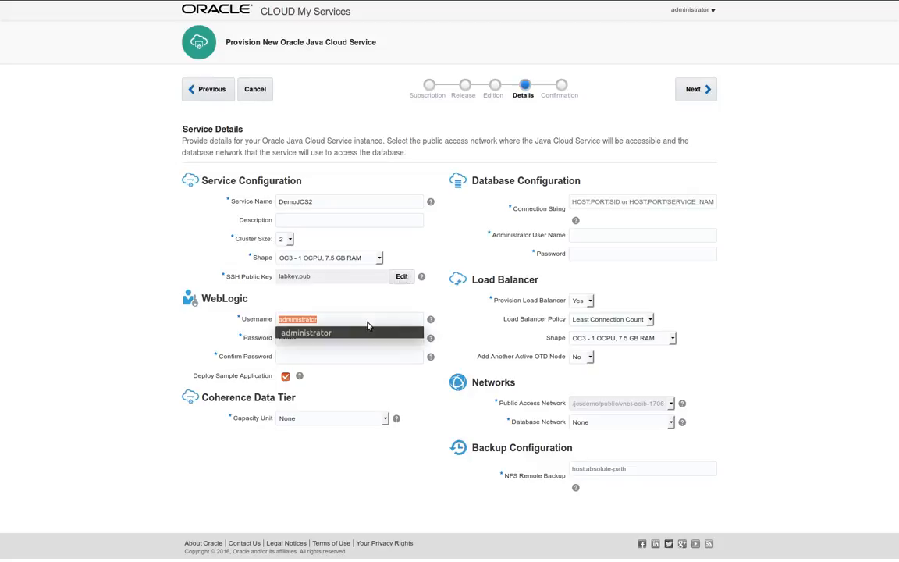
text(webl)
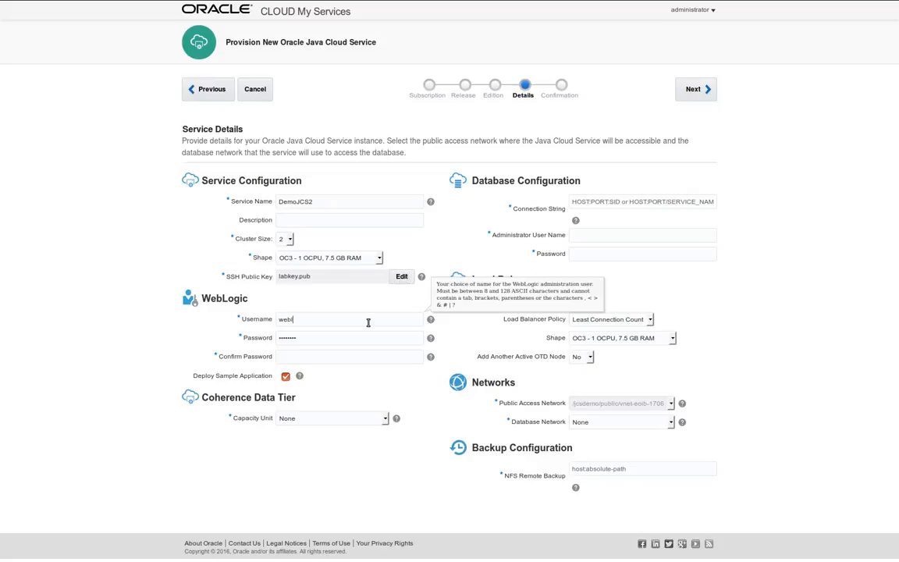
text(ogic)
key(Tab)
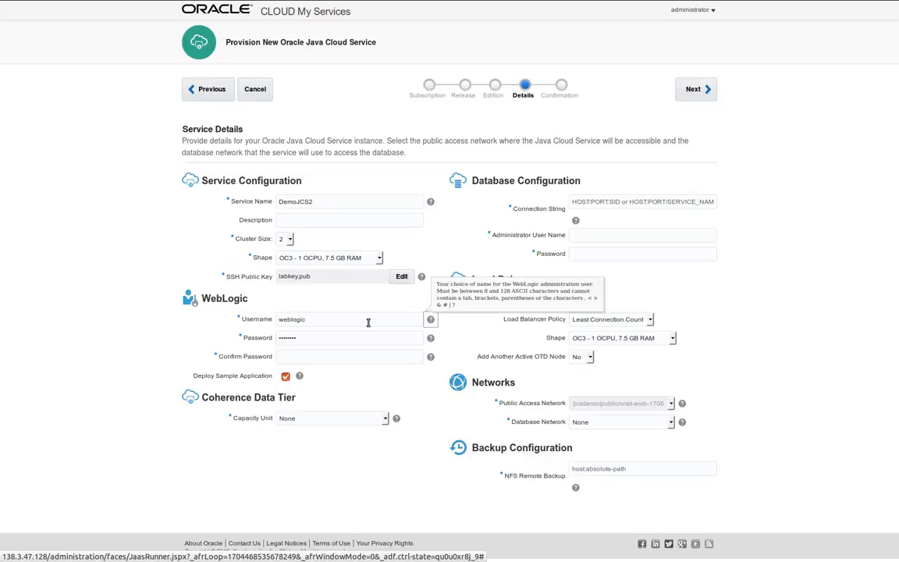
key(Tab)
text(Welco)
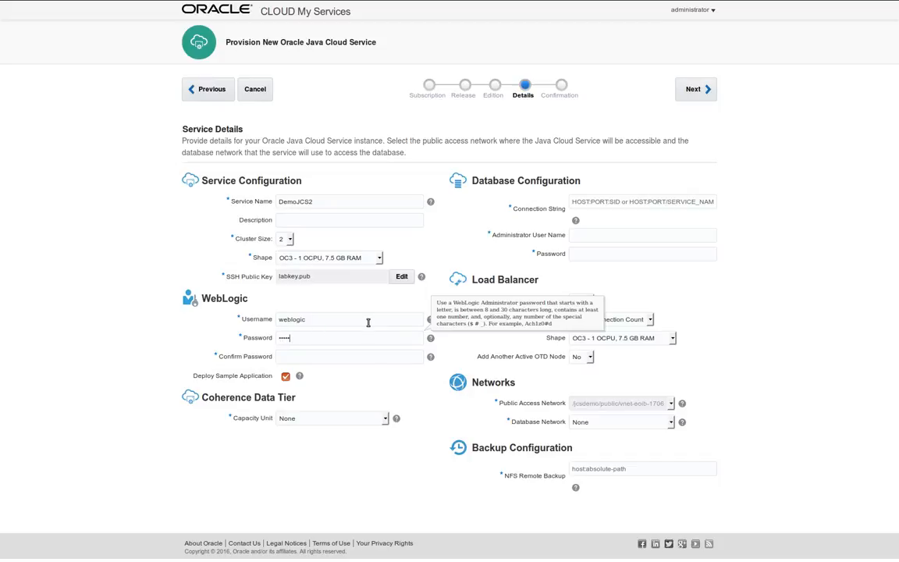
text(me1)
key(Tab)
key(Tab)
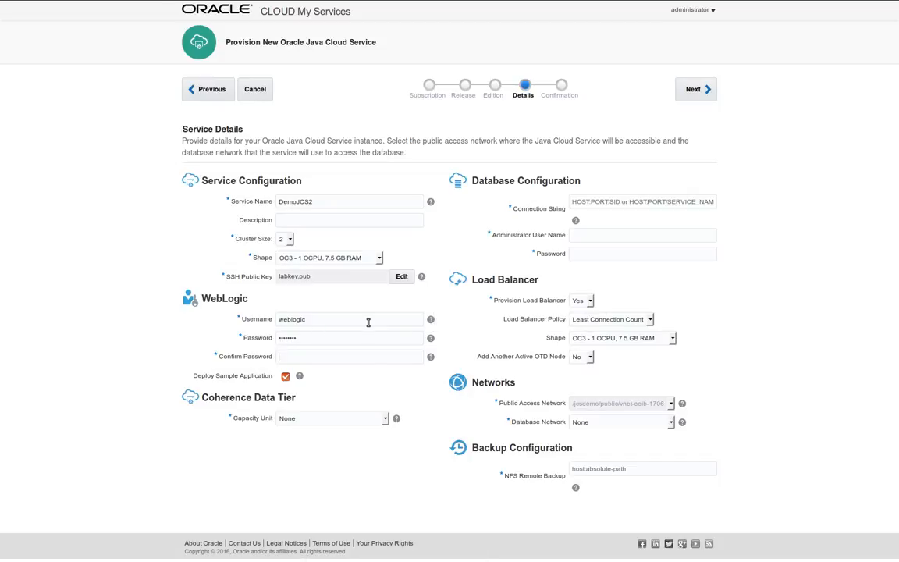
text(Welcome1)
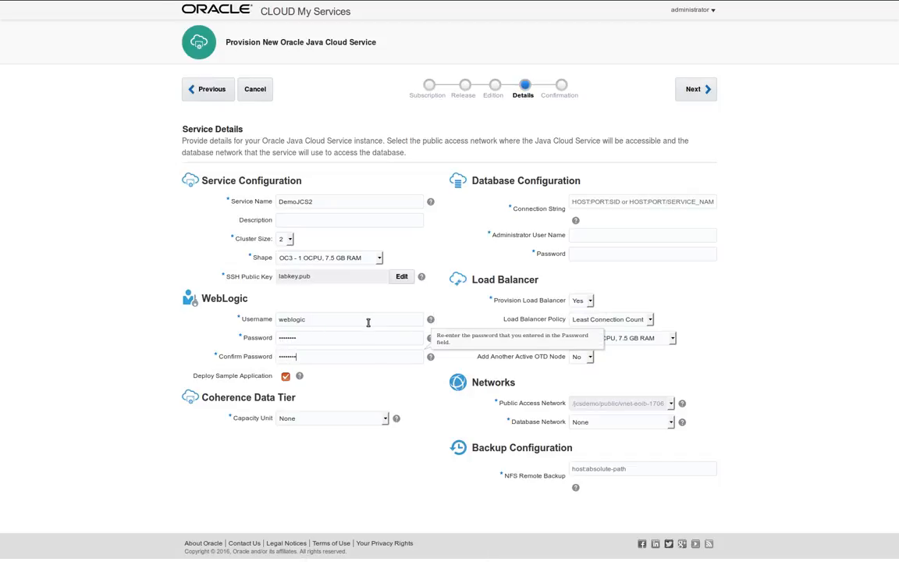
key(Tab)
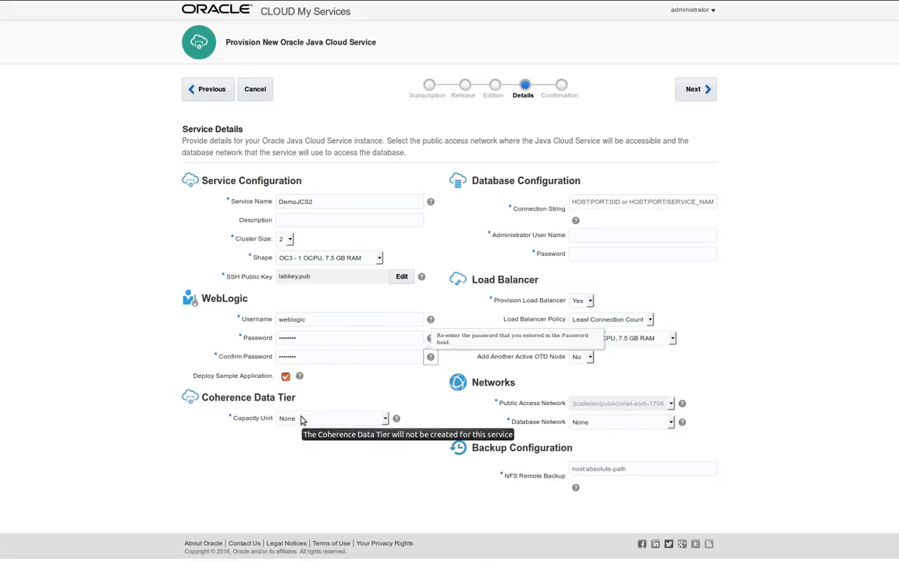
click(324, 419)
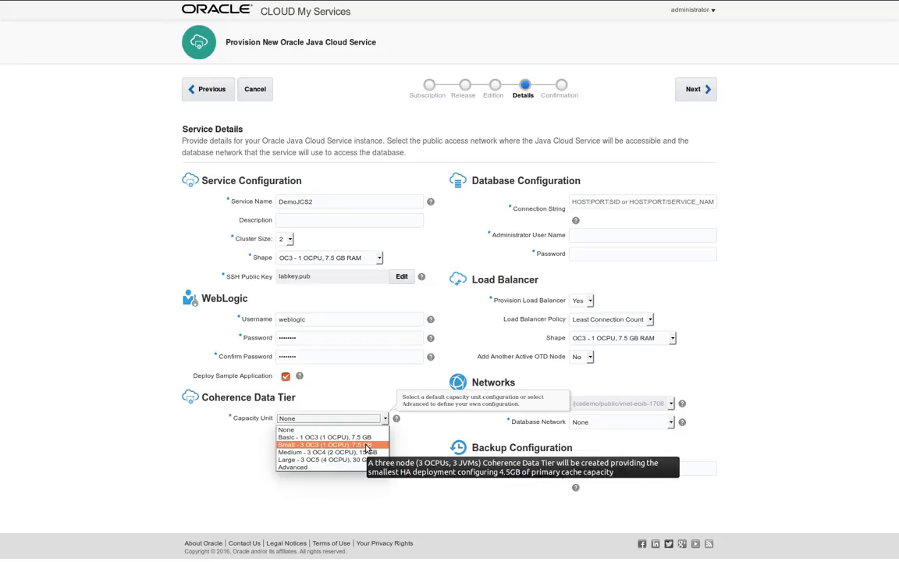
Choose the Small - 3 OC3 (1 OCPU), 7.5 GB Coherence capacity unit for a 4.5 GB cache
click(366, 445)
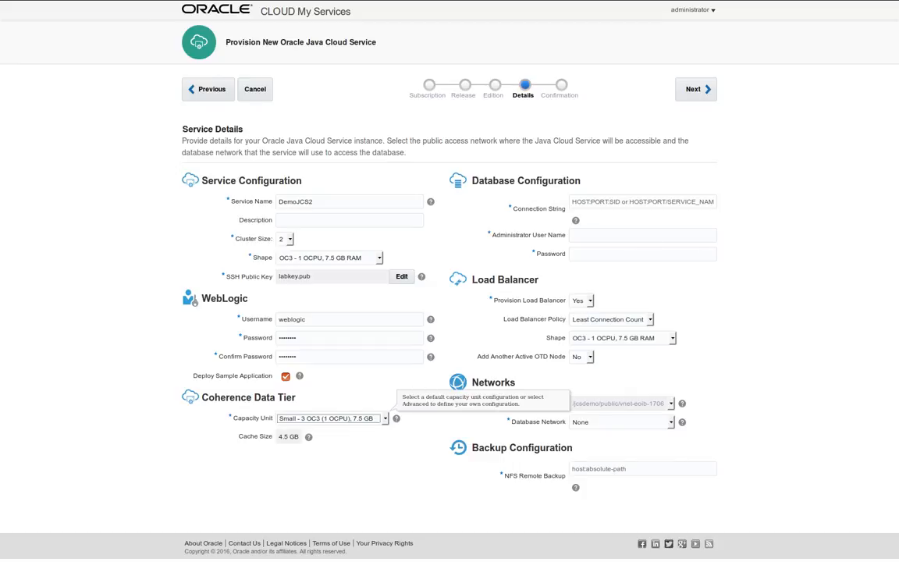
key(alt+Tab)
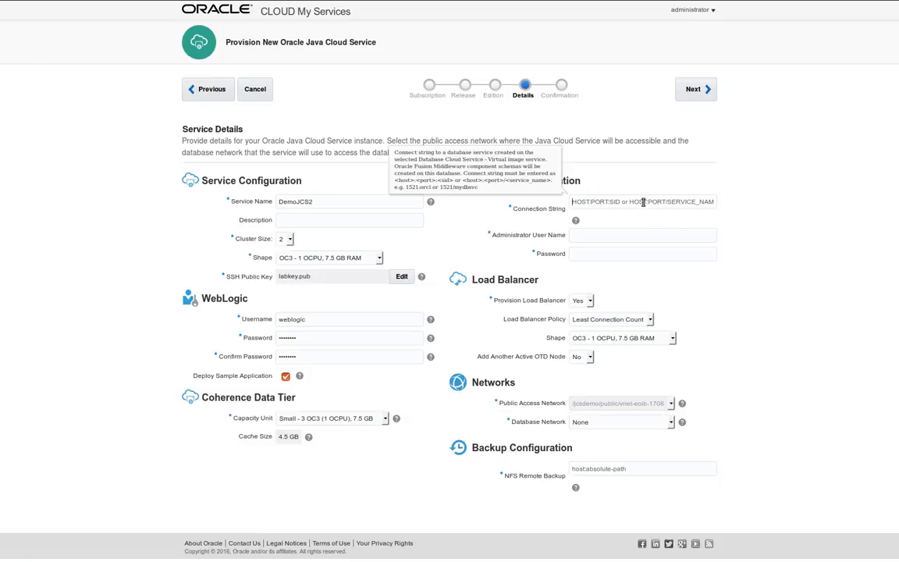
Enter SYS as the database administrator user name along with its password
click(575, 235)
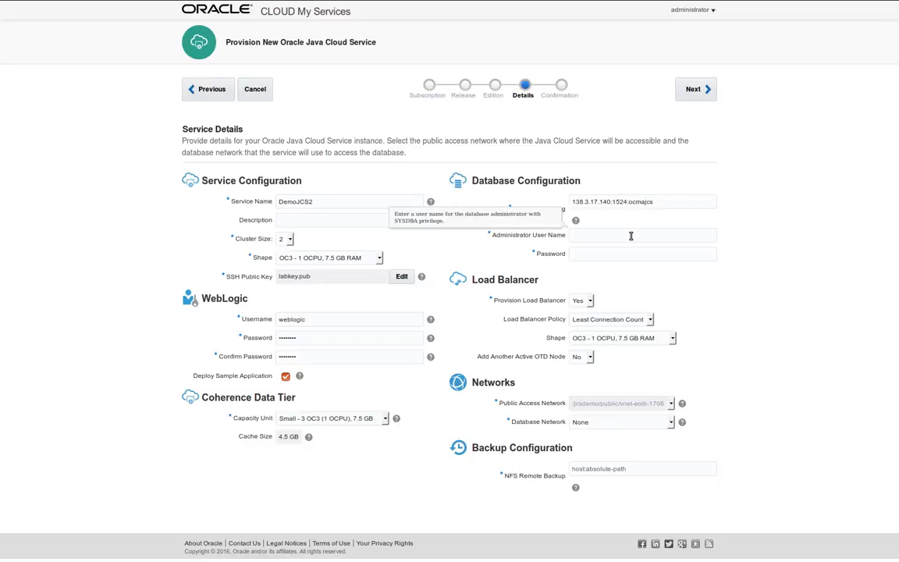
text(SYS•••••••)
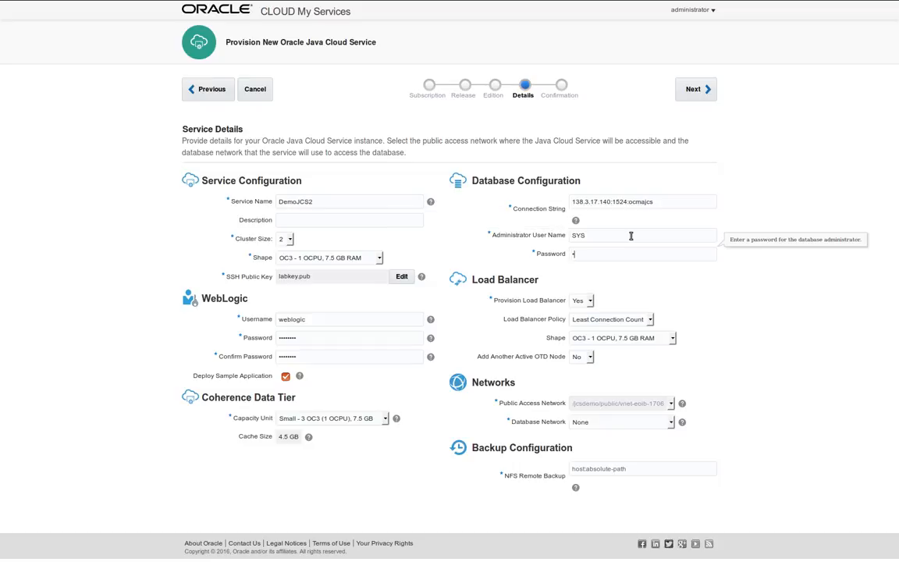
text(•)
Switch the load balancer policy to Least Response Time and keep Add Another Active OTD Node at No
click(611, 319)
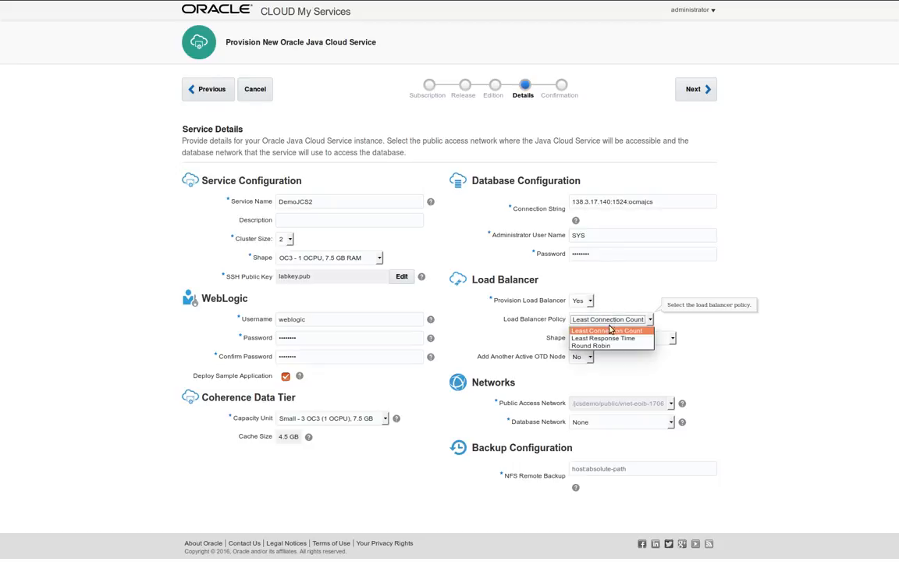
click(602, 338)
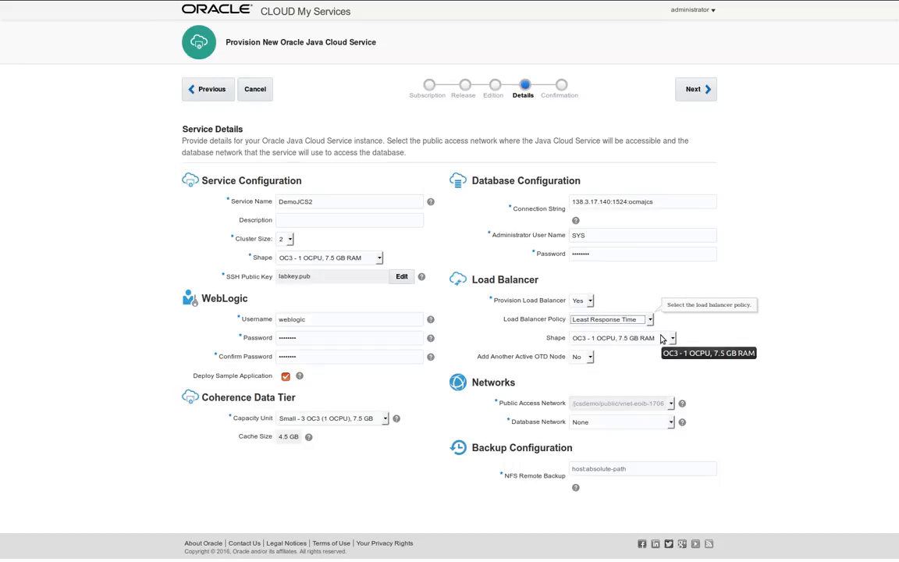
click(590, 357)
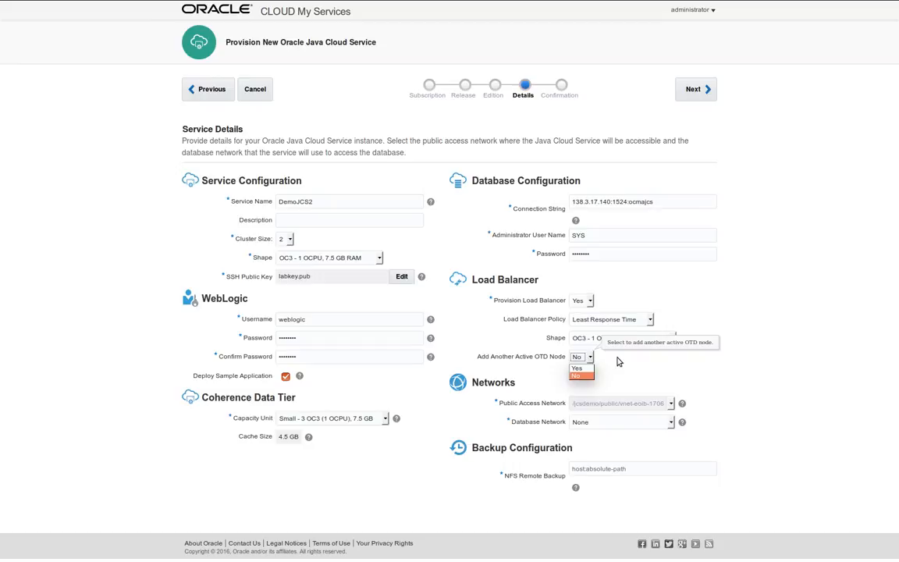
click(618, 360)
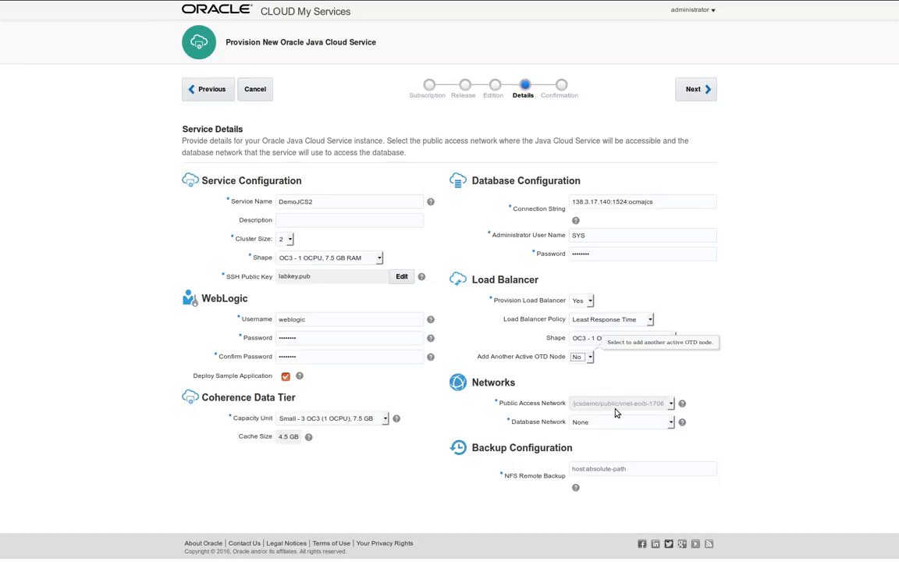
Keep Database Network at None and paste 192.168.64.1:/export/jcsfarbackup/jcsdemo as the NFS remote backup
mouse_move(615, 412)
click(591, 423)
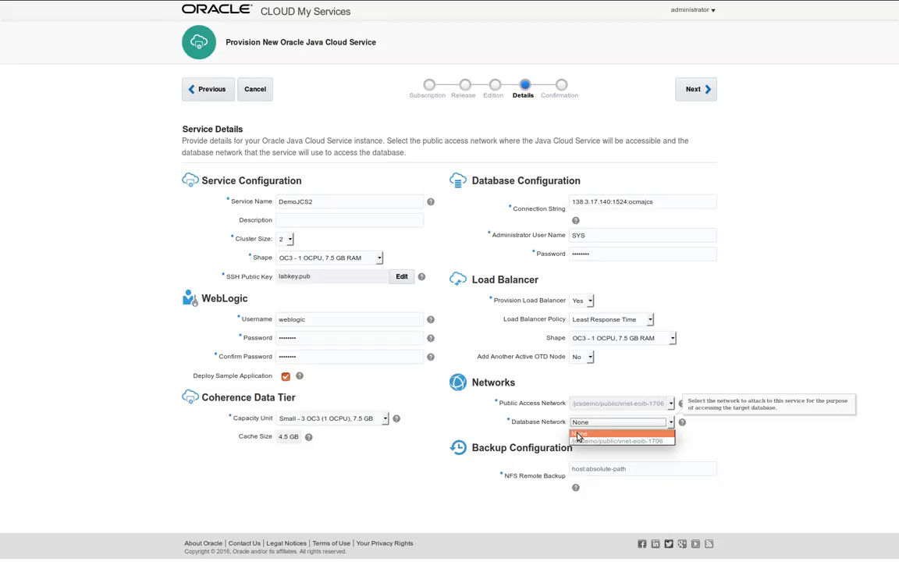
click(579, 433)
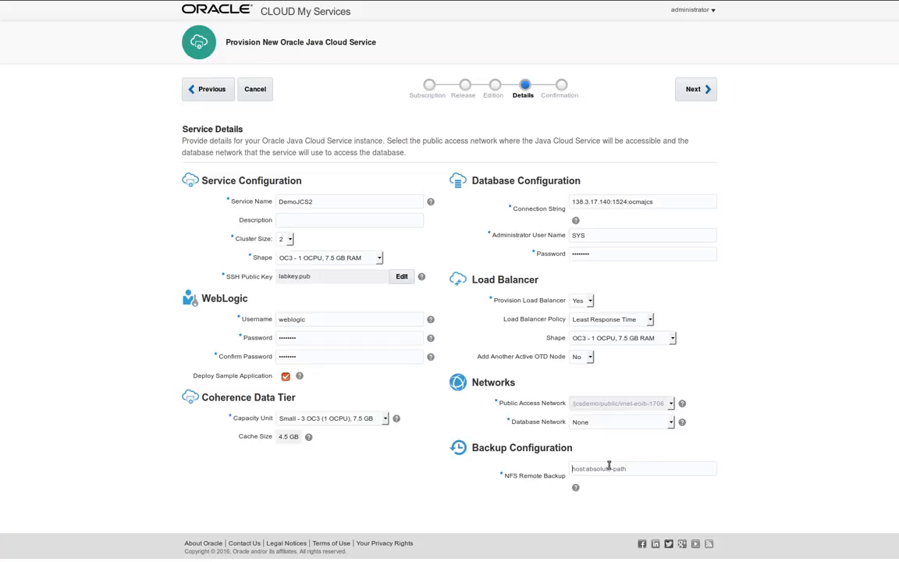
click(609, 466)
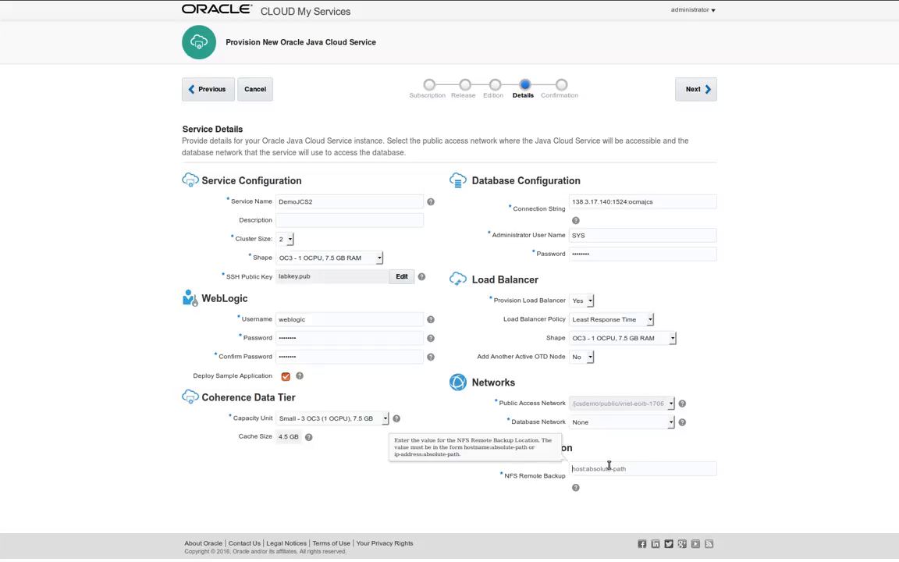
text(192.168.64.1:/export/jcsfarbackup/jcsdemo)
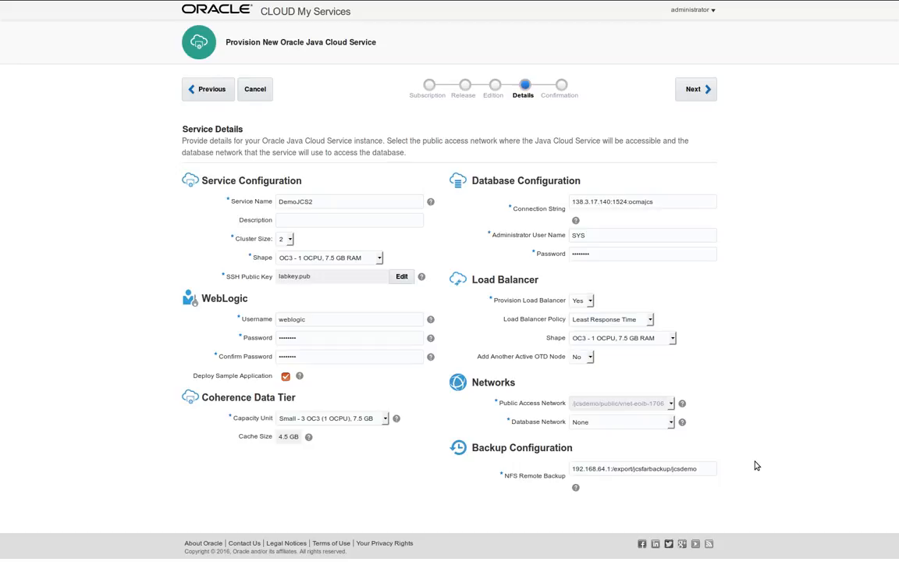
Review DemoJCS2's subscription, Coherence, database, load balancer and backup summary, then create the service
click(696, 91)
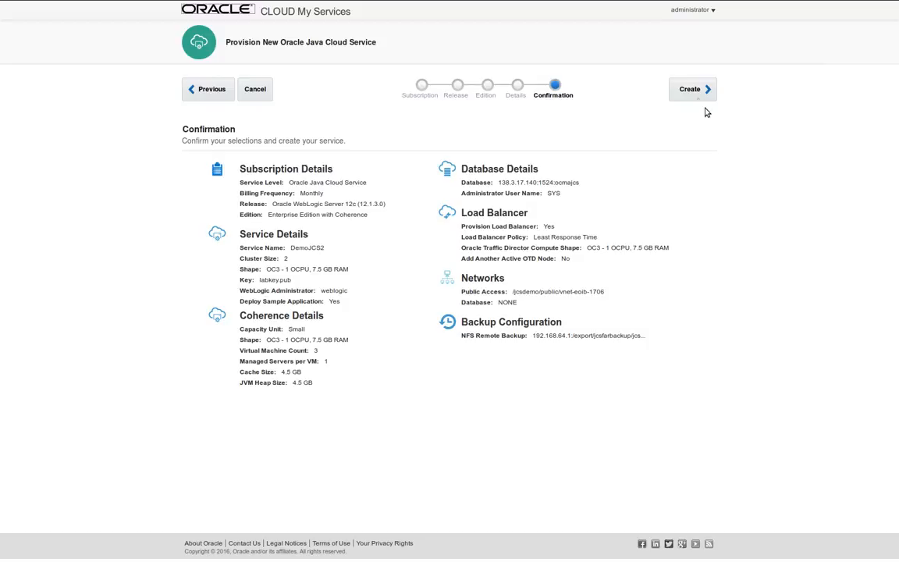
click(690, 89)
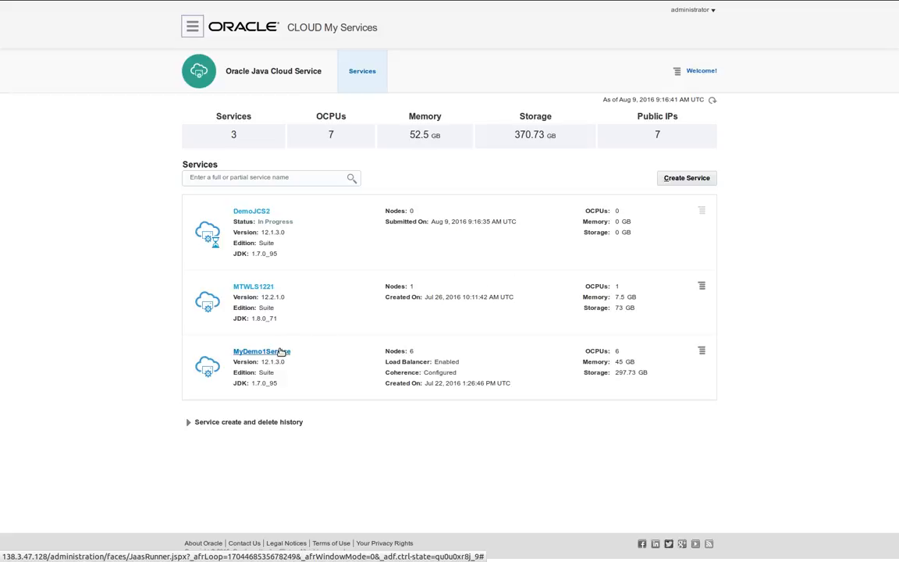
Open the MyDemo1Service overview and highlight the first virtual machine's public IP address
click(279, 352)
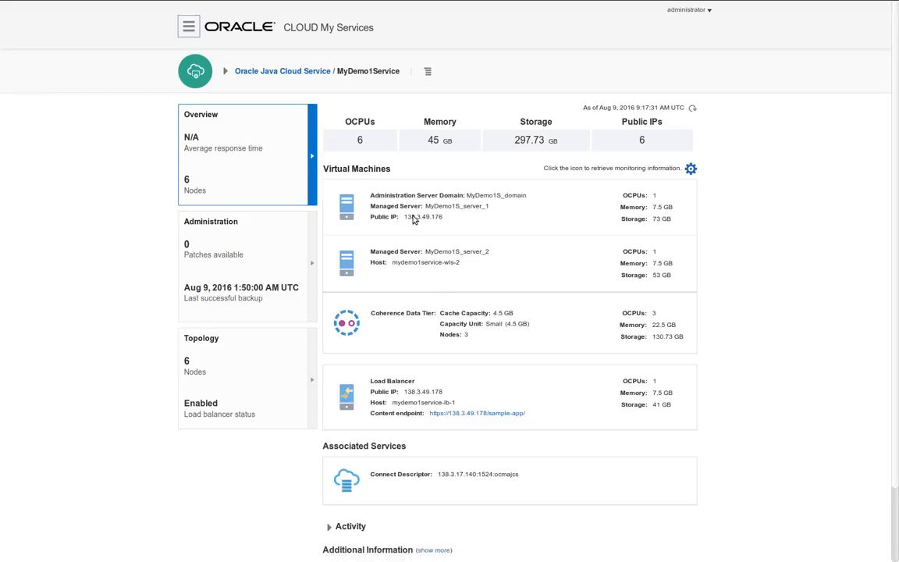
drag(404, 217, 459, 223)
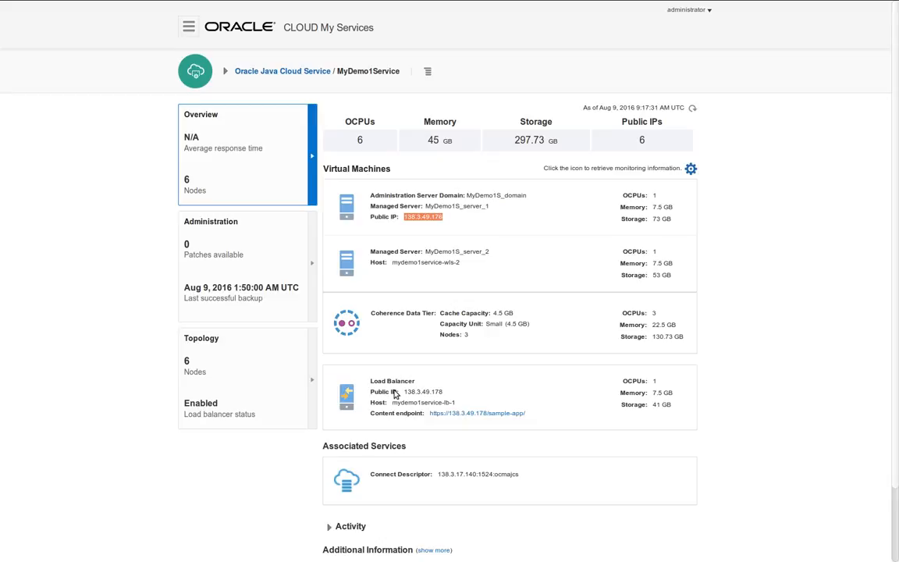
Load the 138.3.49.178 sample-app endpoint, adding a Firefox security exception for its self-signed certificate
click(434, 415)
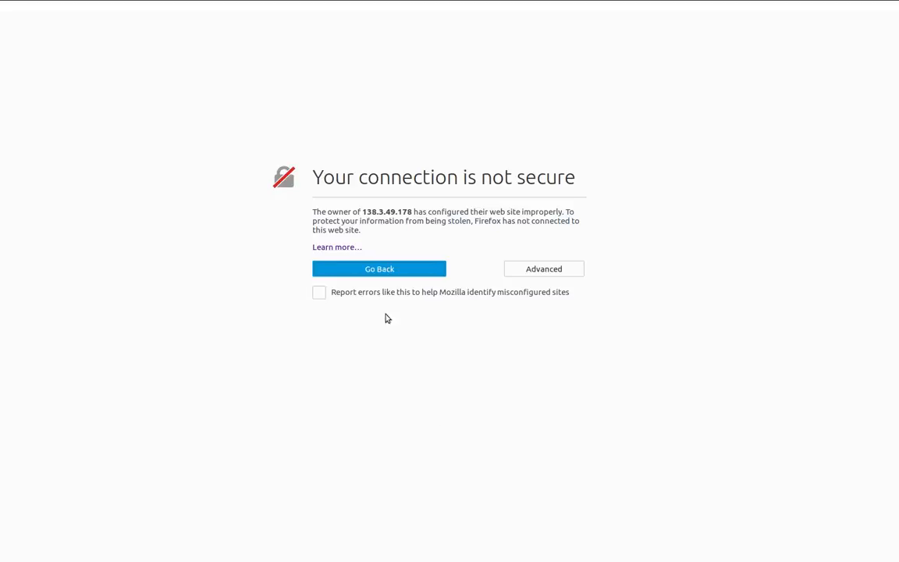
click(549, 270)
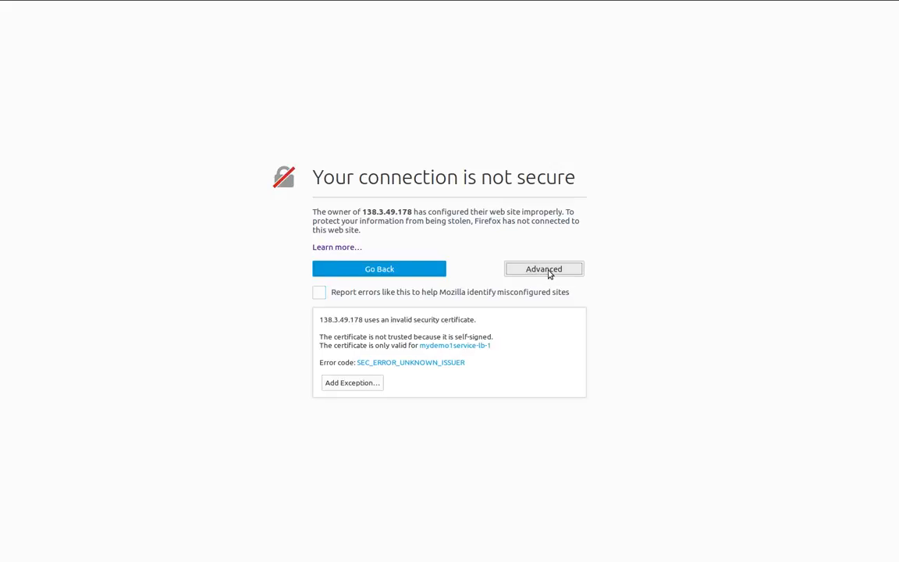
click(341, 383)
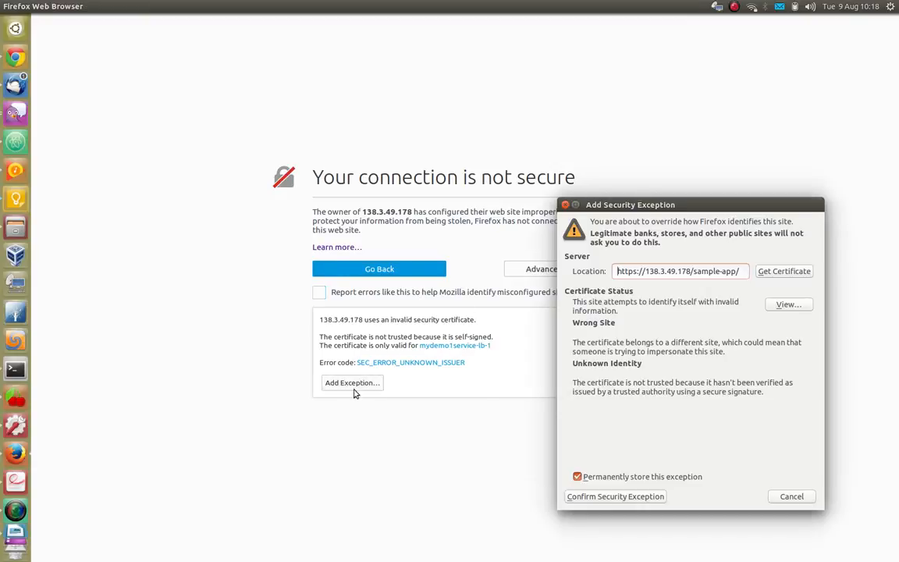
click(586, 497)
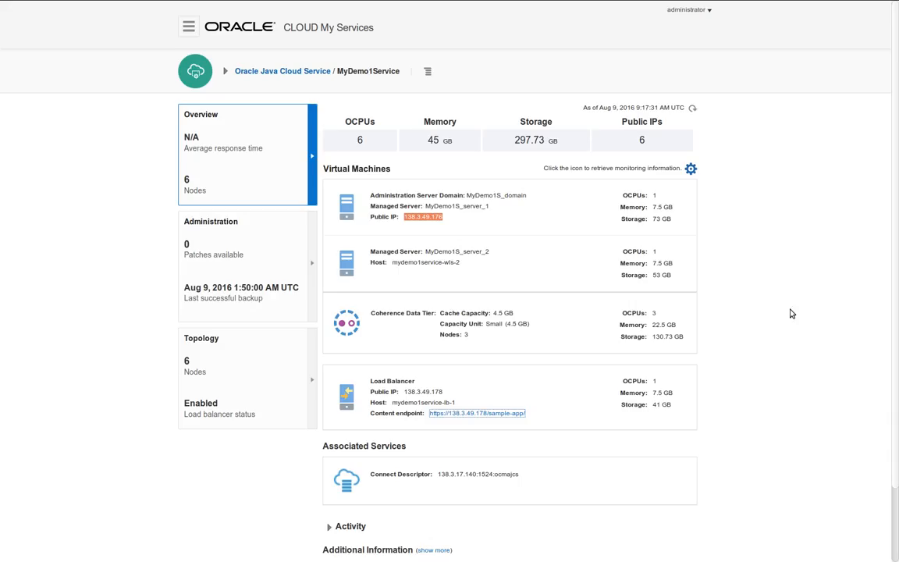
Back on MyDemo1Service's dashboard, open the Administration tile to reach its Backup tab
scroll(782, 329, down, 2)
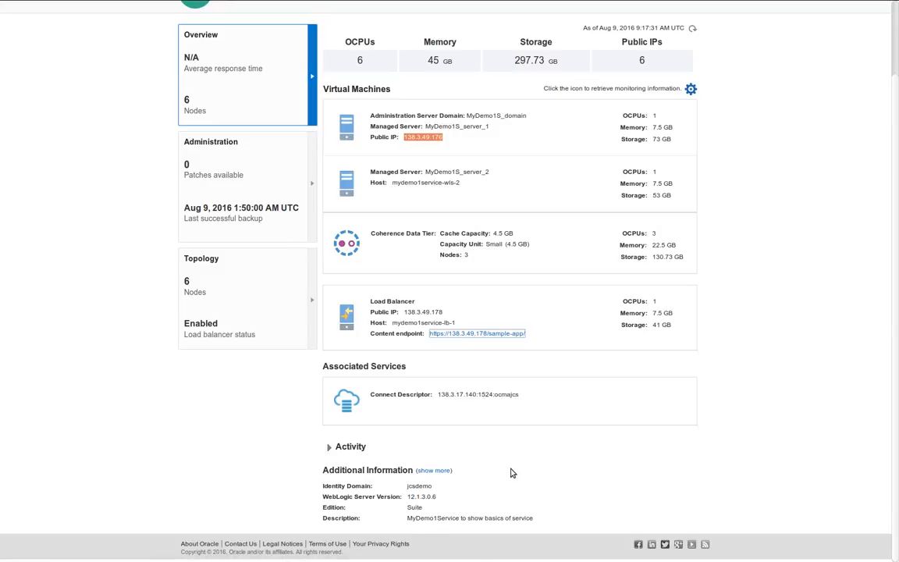
scroll(511, 473, up, 2)
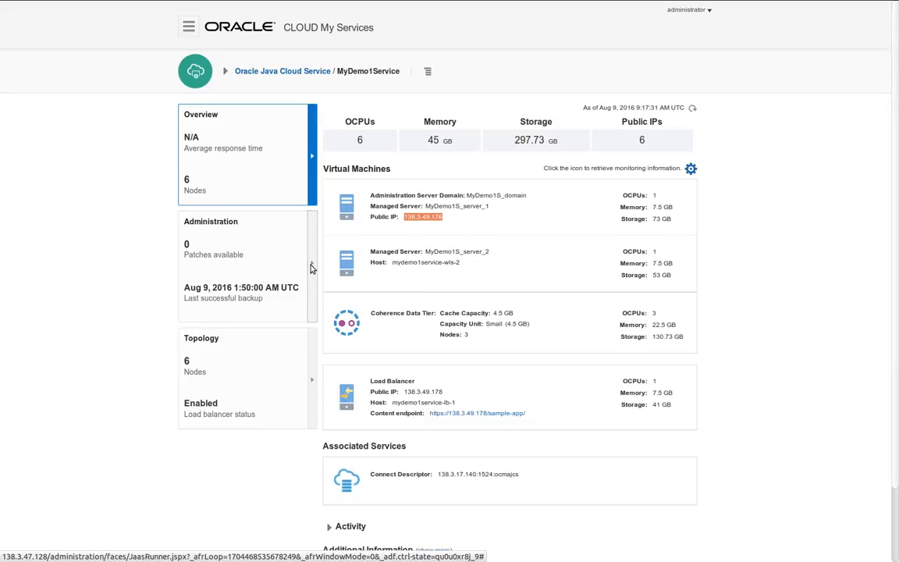
click(221, 248)
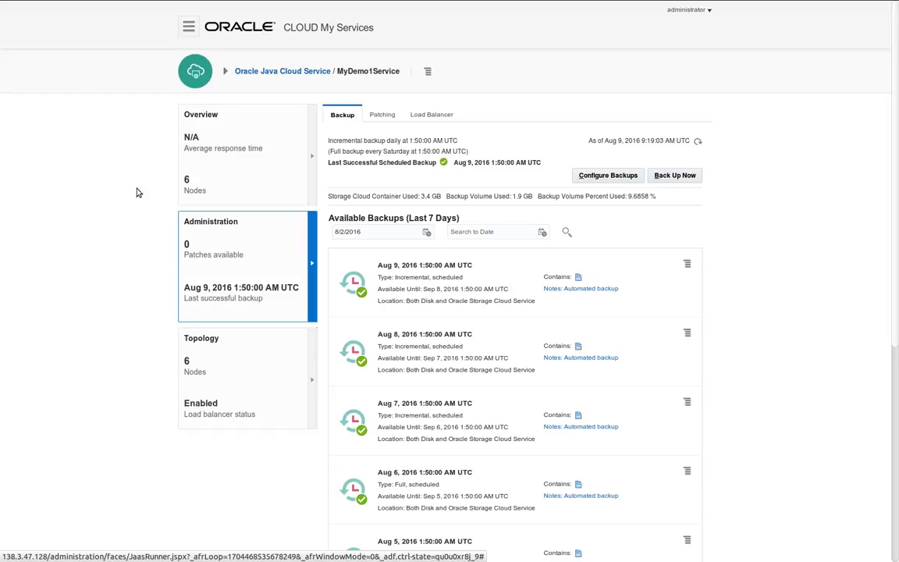
click(687, 266)
click(754, 262)
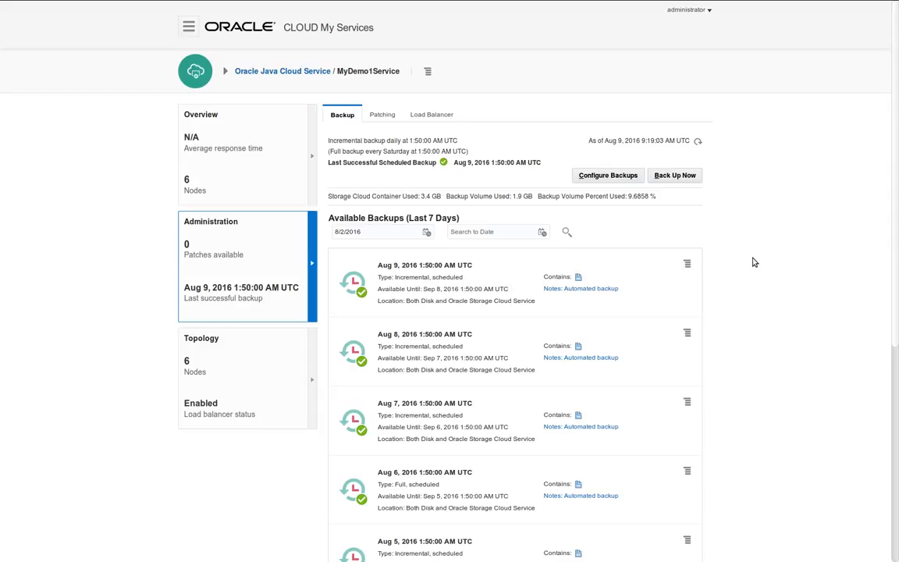
click(673, 177)
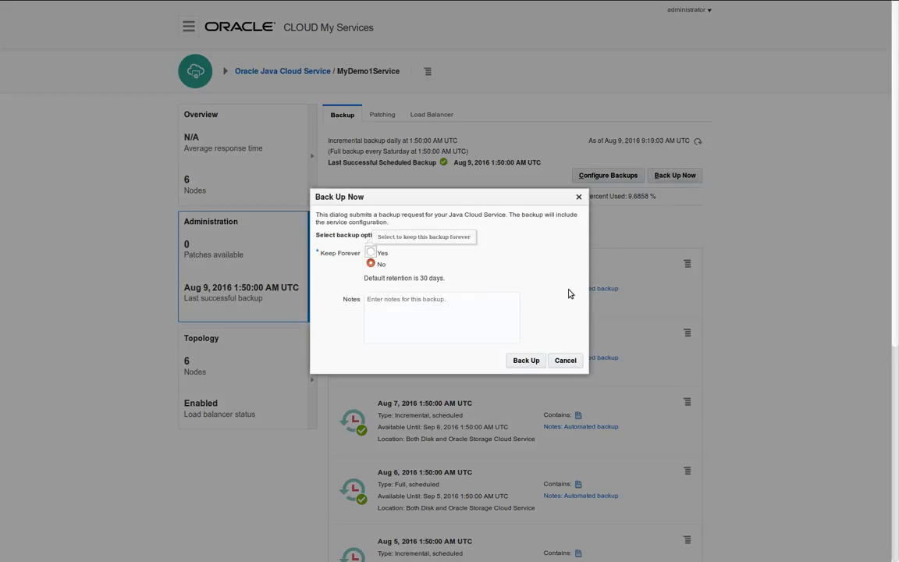
click(567, 360)
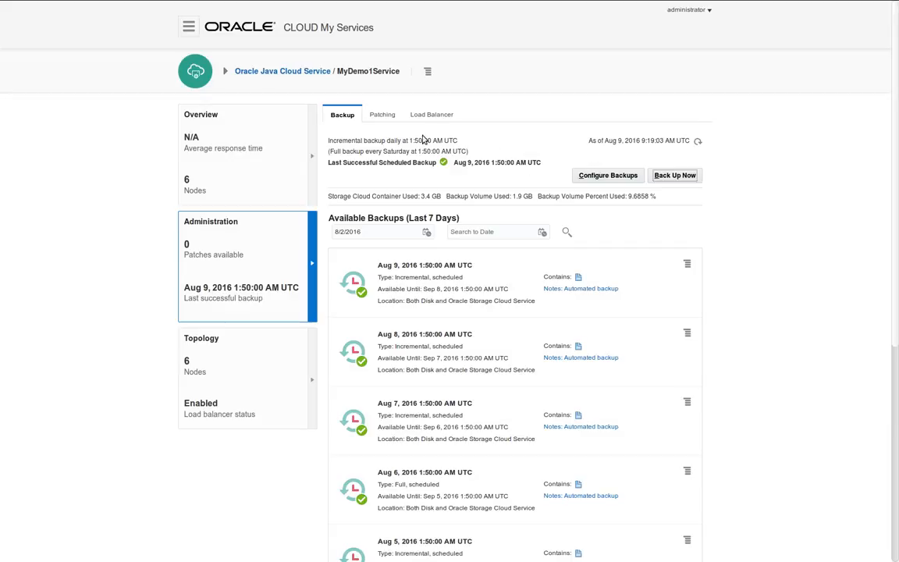
Show the Patching tab, which reports no patches available for MyDemo1Service
click(385, 115)
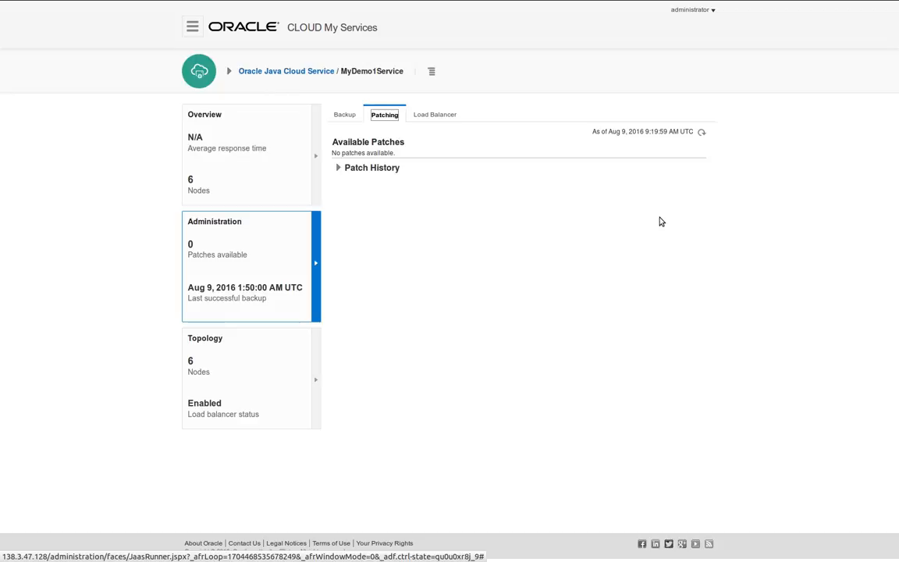
Show the Load Balancer tab with traffic enabled, two origin servers and 1 OTD node
click(434, 116)
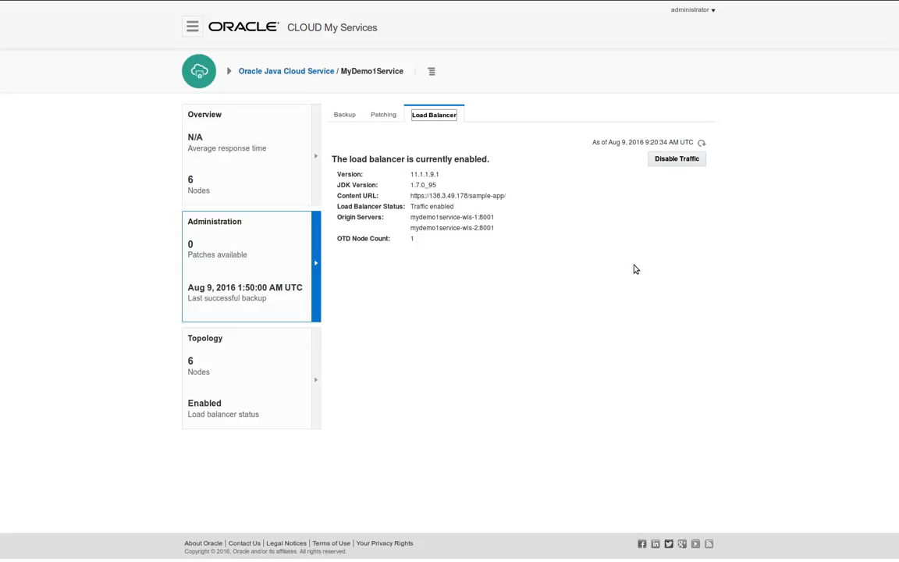
Display MyDemo1S_cluster's topology: two managed servers, 3-node Coherence tier and load balancer
click(315, 375)
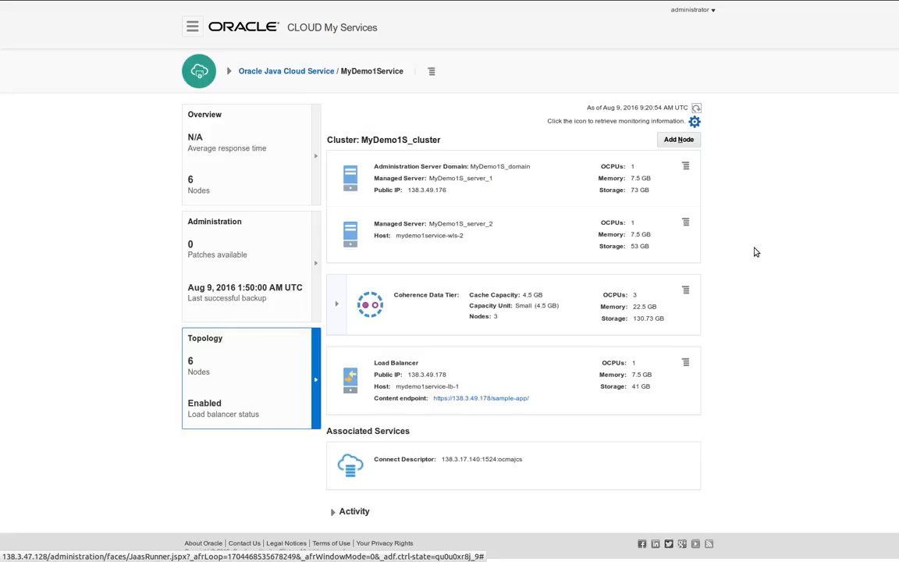
Cancel adding a node to MyDemo1S_cluster and show the administration server node's Restart and Scale Up/Down actions
click(678, 139)
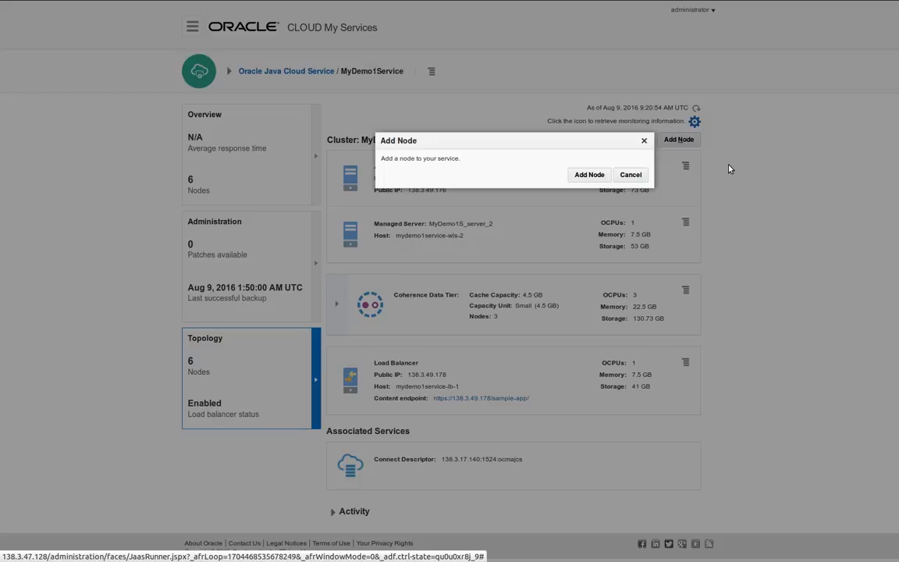
click(629, 175)
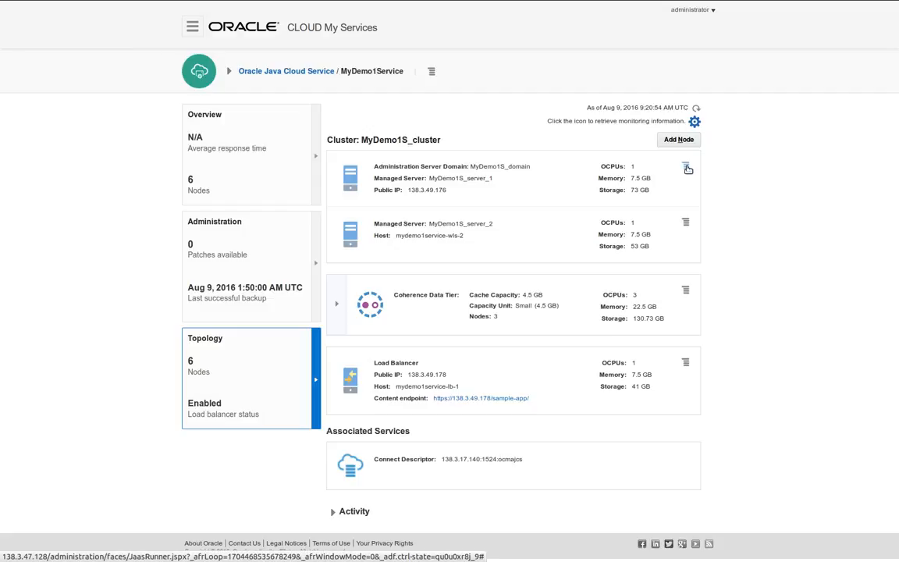
click(685, 166)
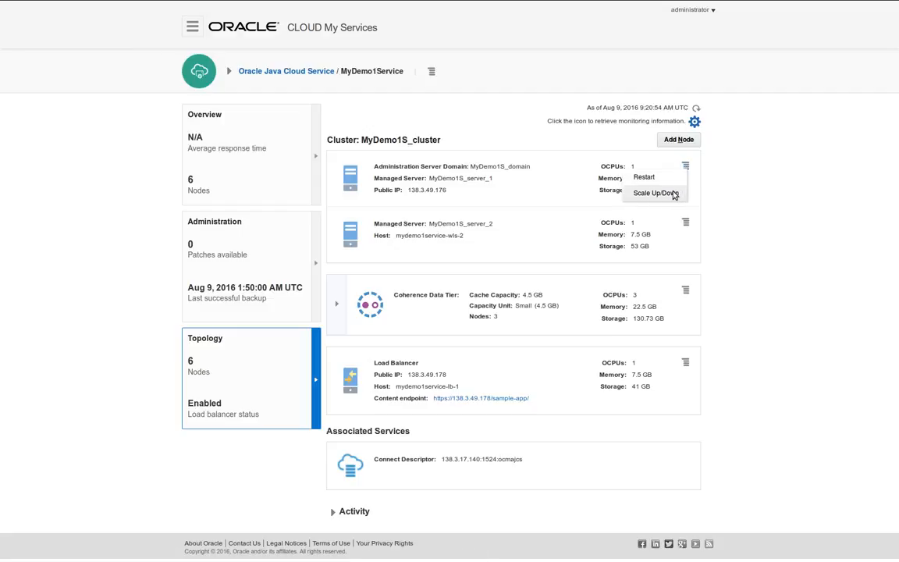
click(655, 193)
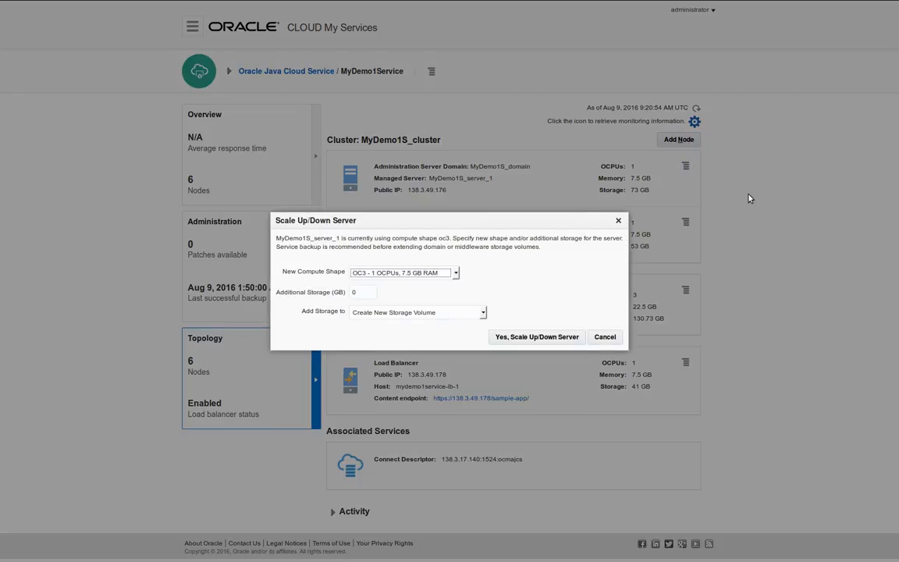
click(440, 274)
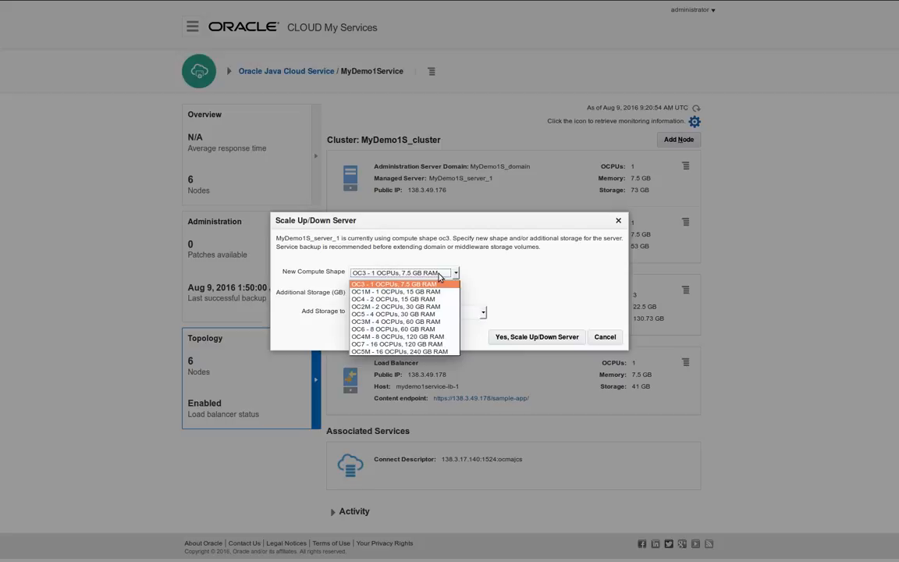
click(513, 275)
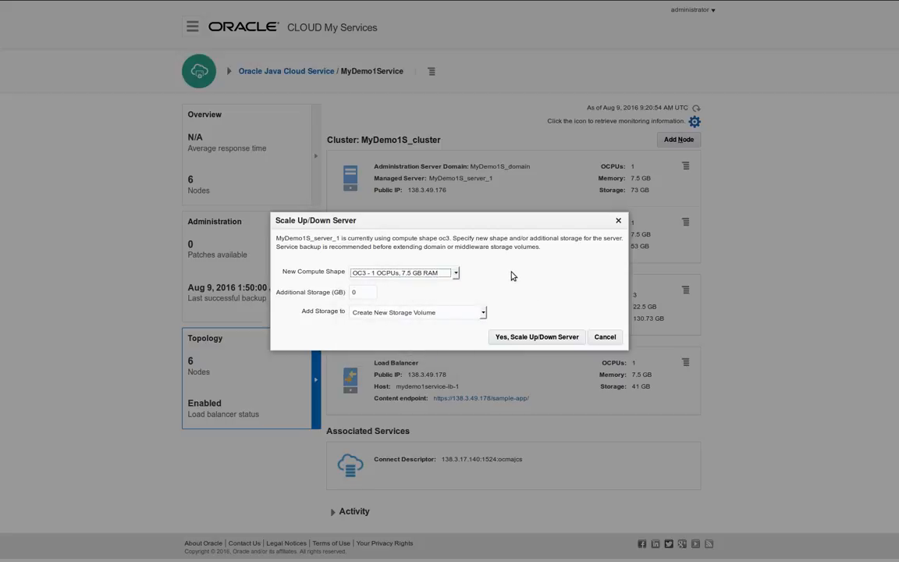
click(422, 313)
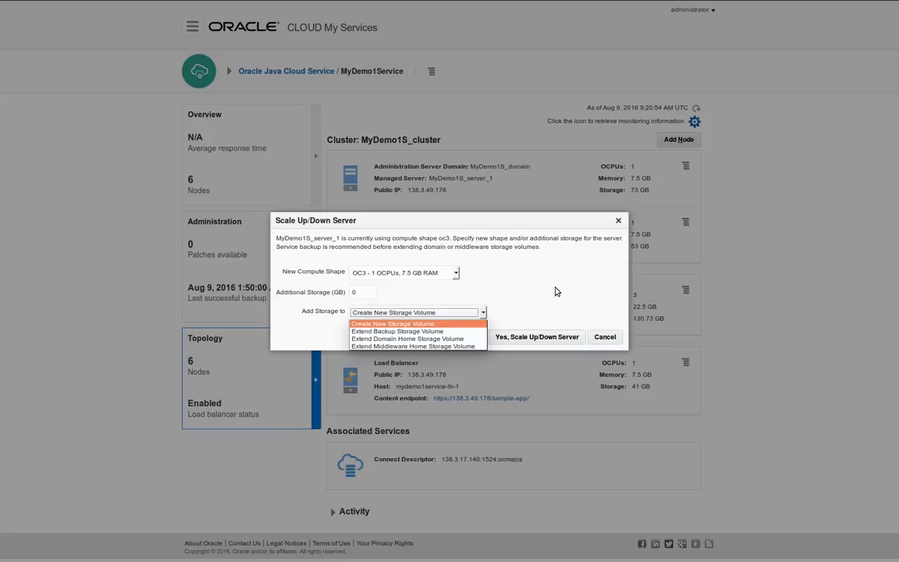
click(606, 336)
click(609, 336)
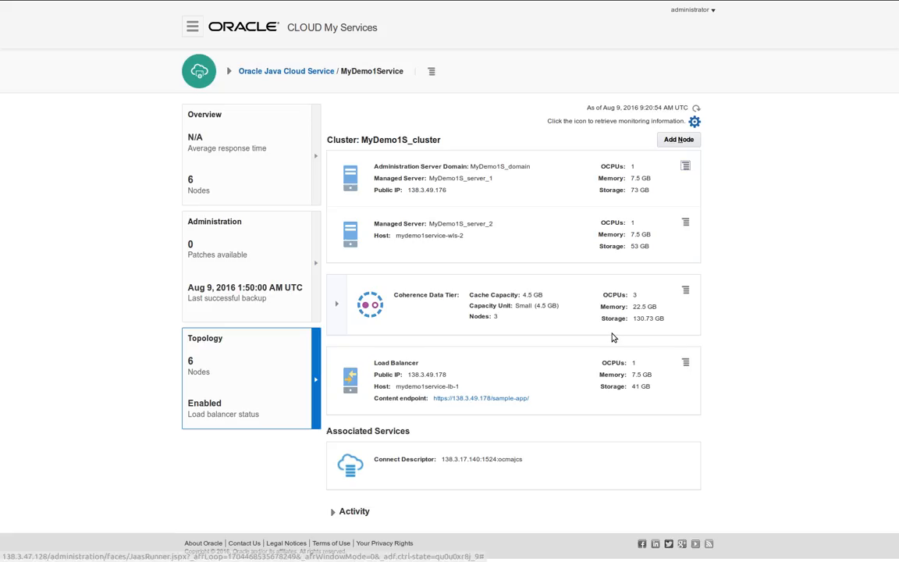
Cancel adding a Coherence capacity unit, leaving 4.5 GB across 3 nodes, and show the load balancer's actions
click(685, 291)
click(636, 301)
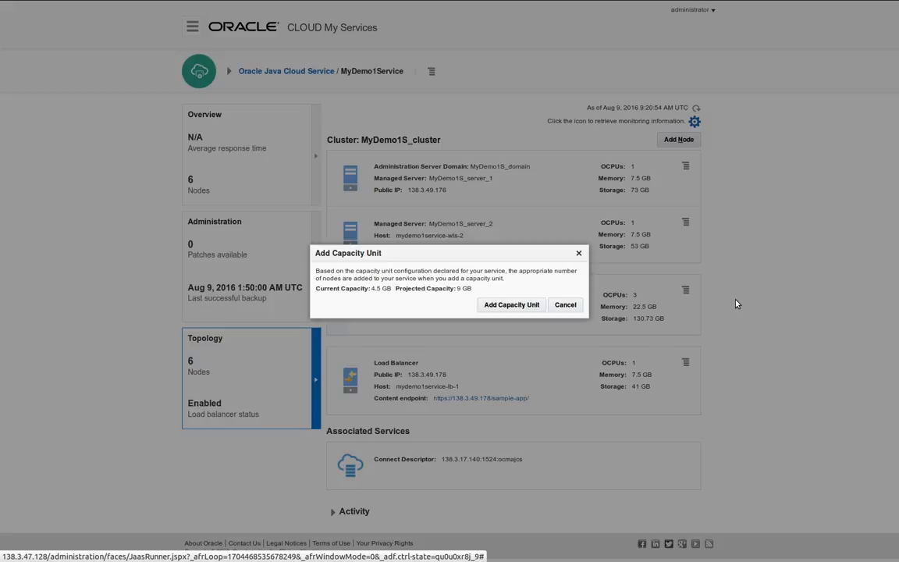
click(565, 305)
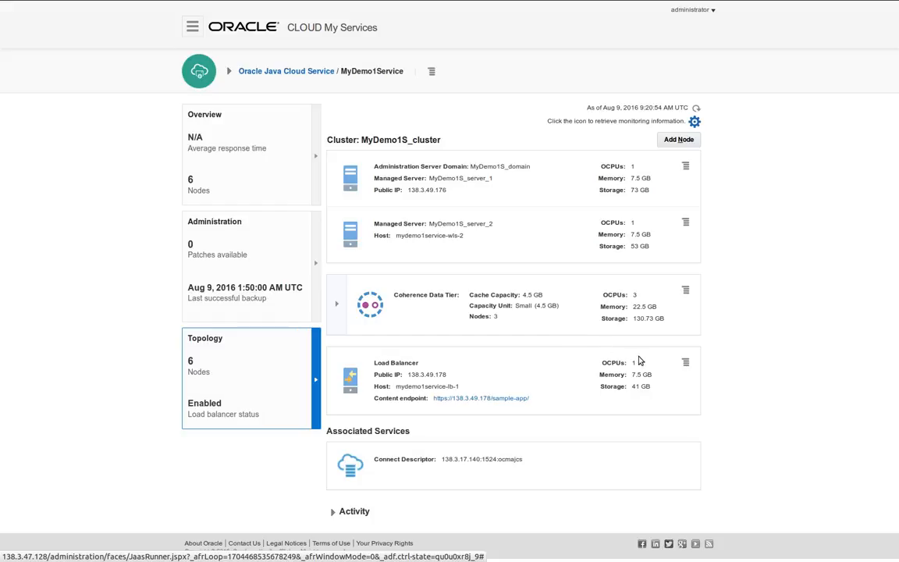
click(685, 363)
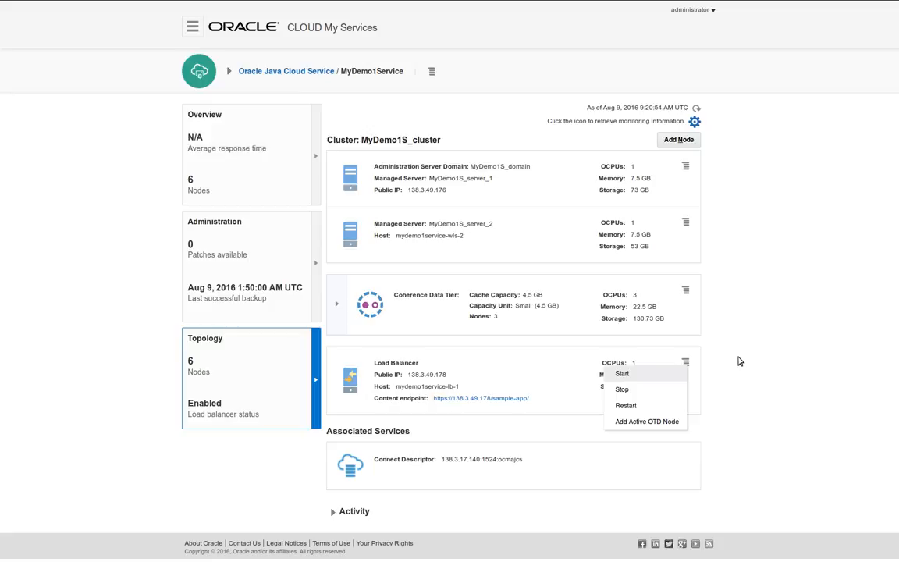
Dismiss the load balancer menu and choose View Service Metrics from the service menu
click(740, 362)
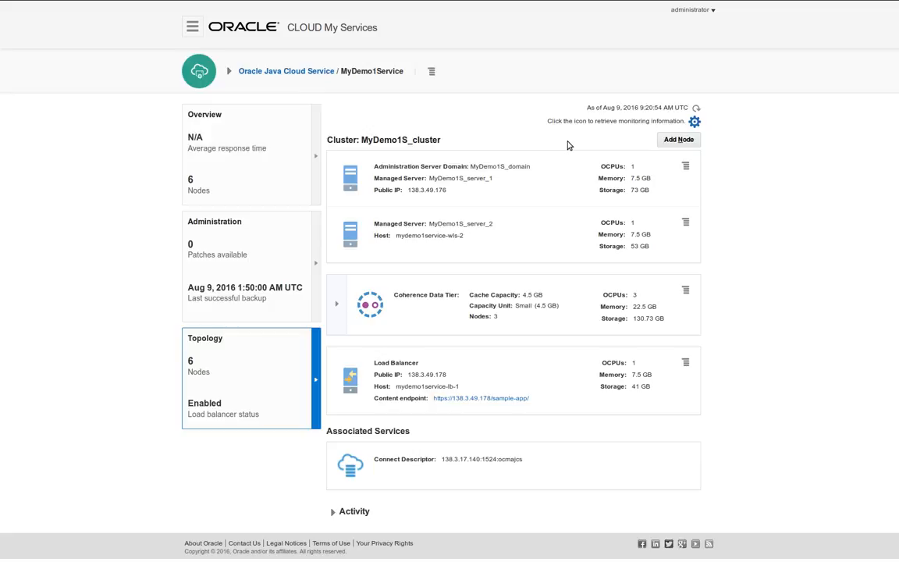
click(432, 73)
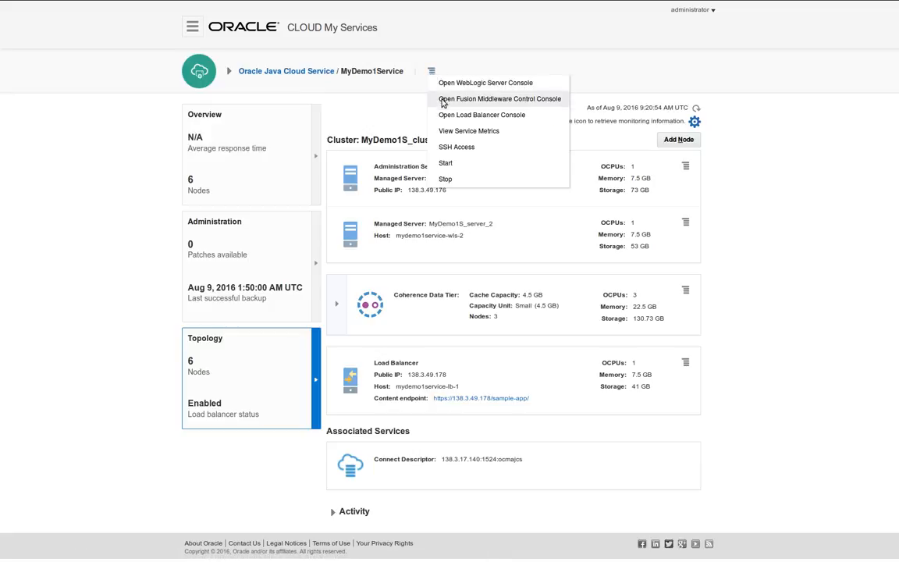
click(449, 133)
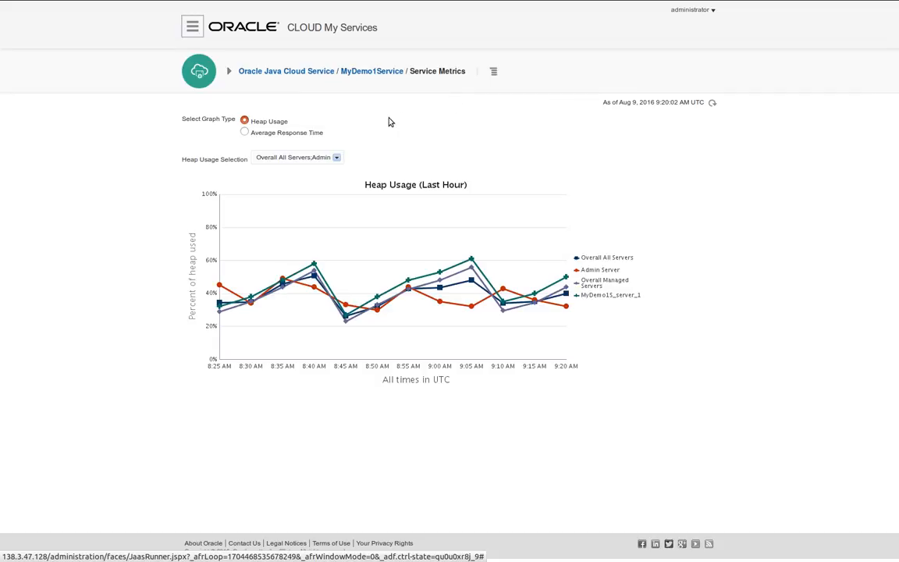
Compare the Average Response Time and Heap Usage charts, then reopen MyDemo1Service's overview and its actions menu
click(305, 135)
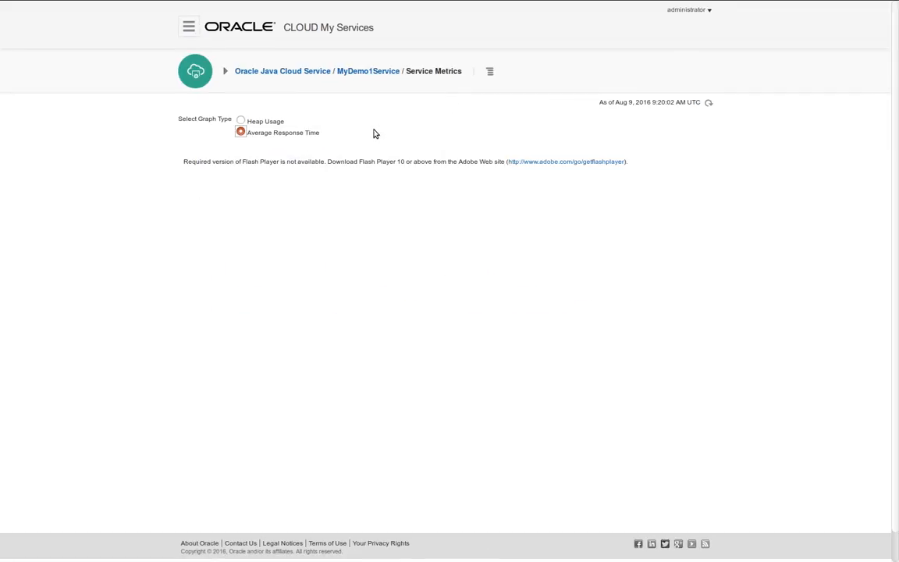
click(269, 122)
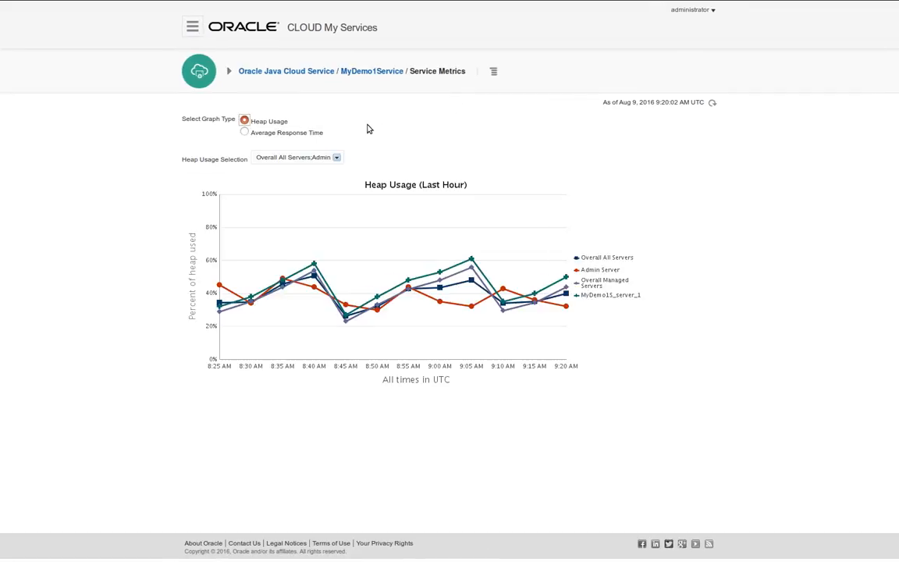
click(367, 76)
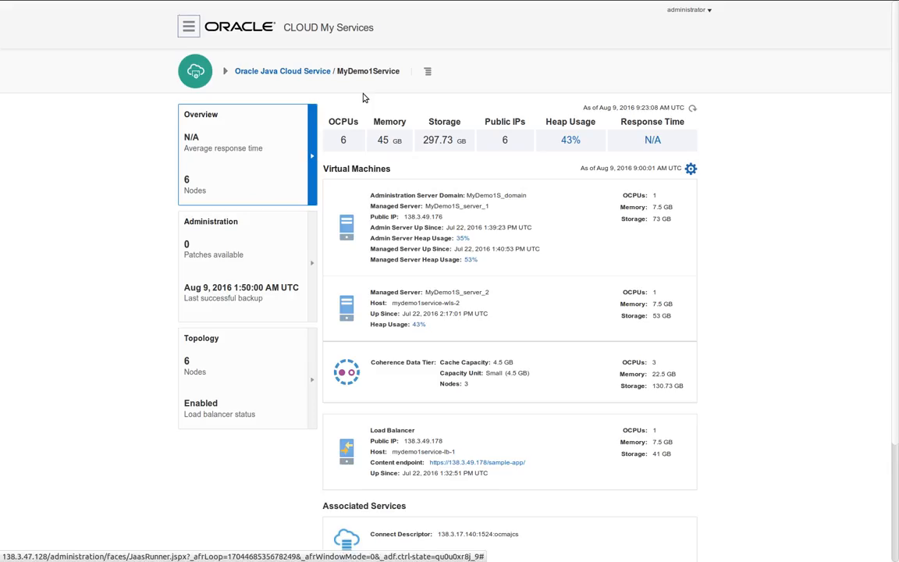
click(428, 71)
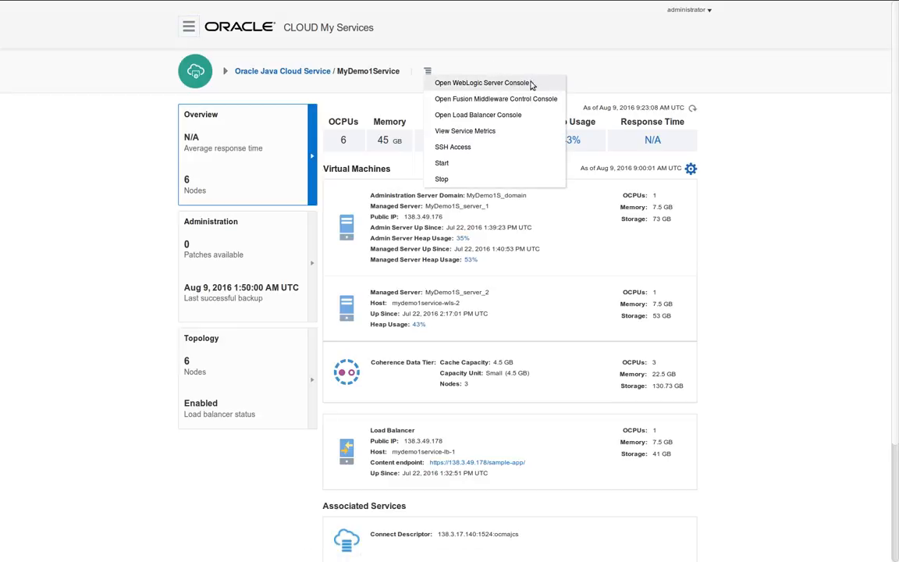
Launch the WebLogic Server Console and add a security exception for the 138.3.49.176:7002 certificate
click(477, 79)
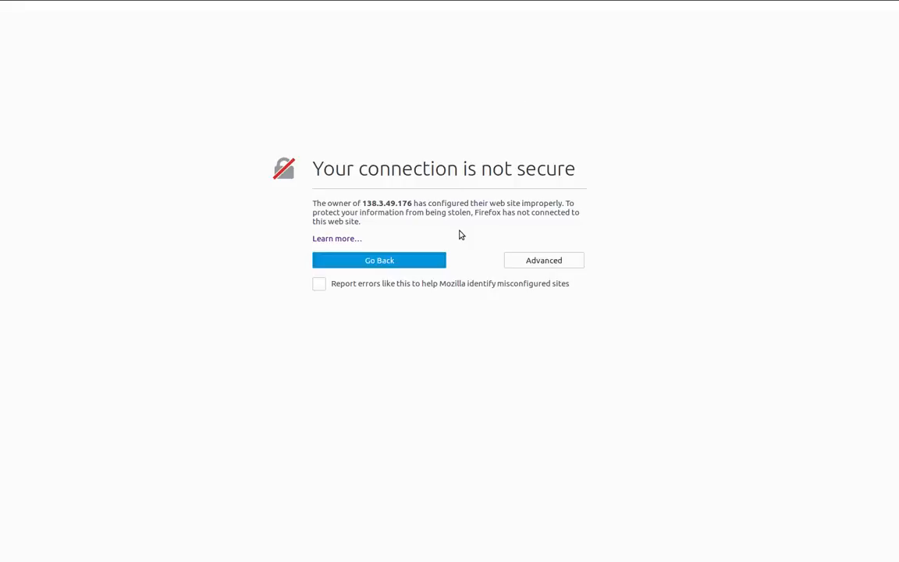
click(523, 262)
click(362, 394)
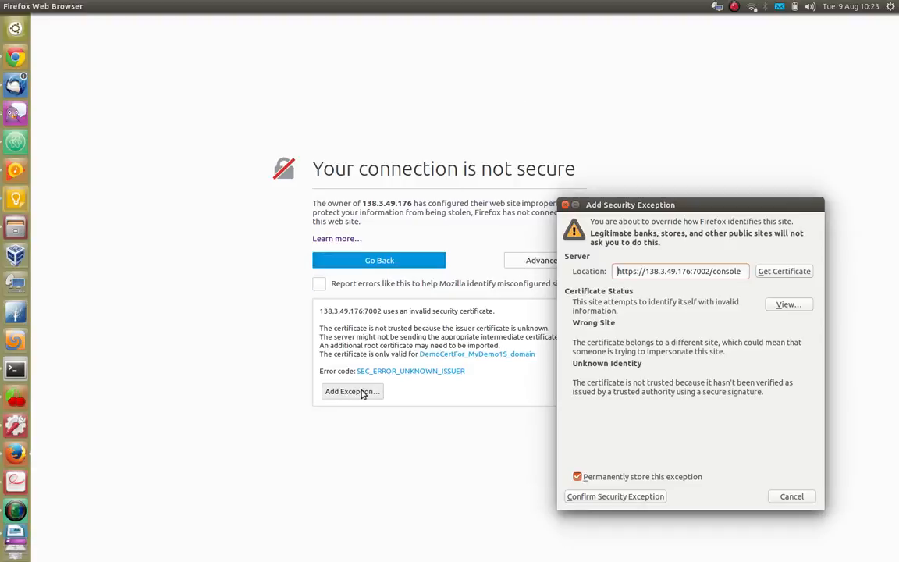
click(593, 501)
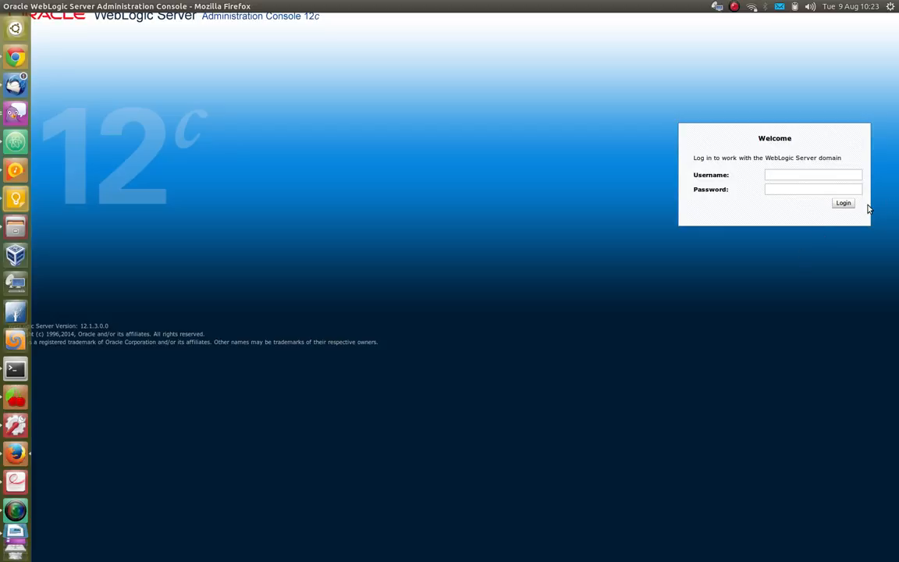
Log in to the WebLogic Administration Console with the admin username and password
text(weblogic)
key(Tab)
text(welcome1)
click(843, 204)
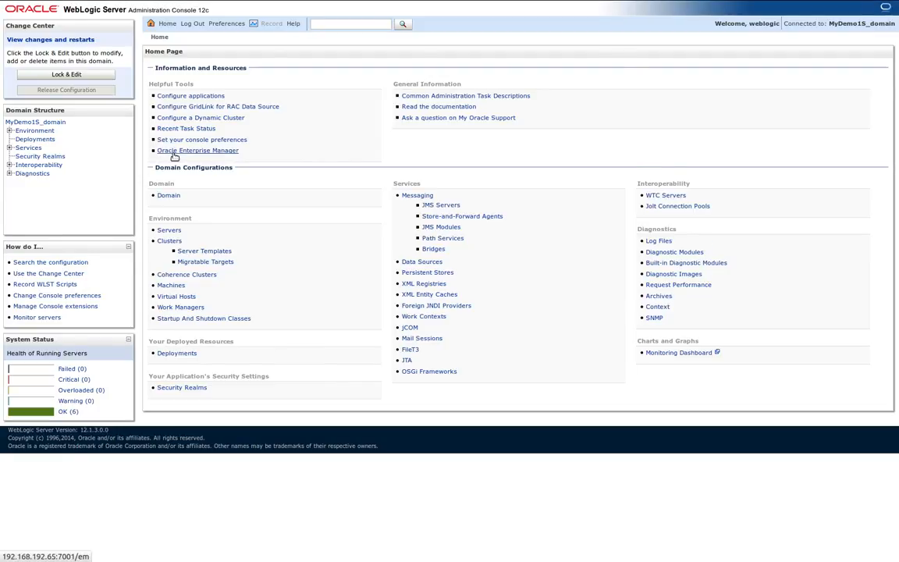
Under Environment in Domain Structure, list the domain's six servers, then show the Clusters summary
click(9, 131)
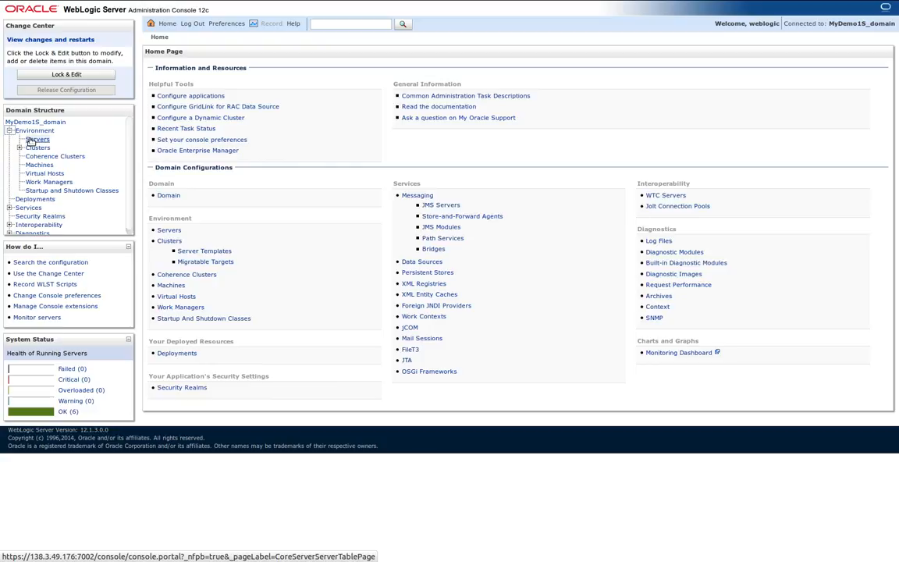
click(31, 139)
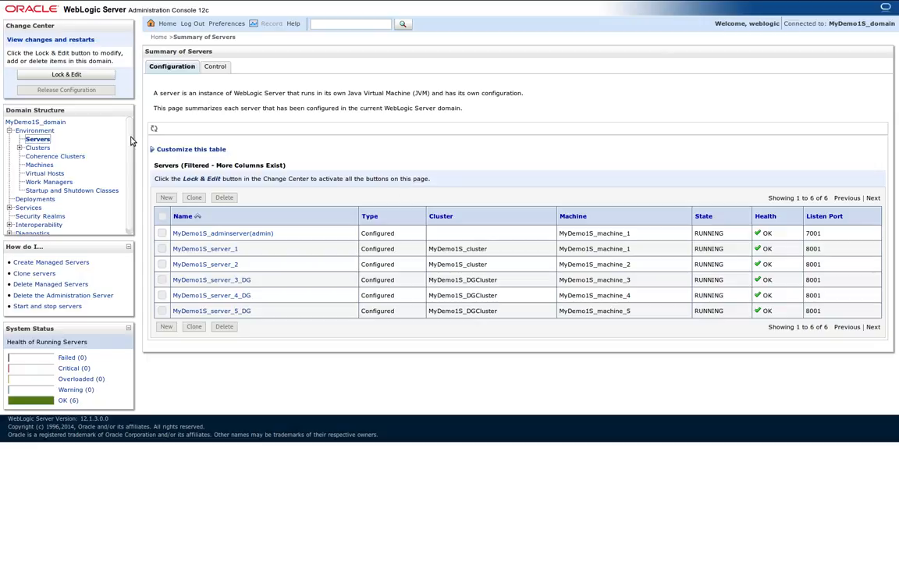
click(20, 148)
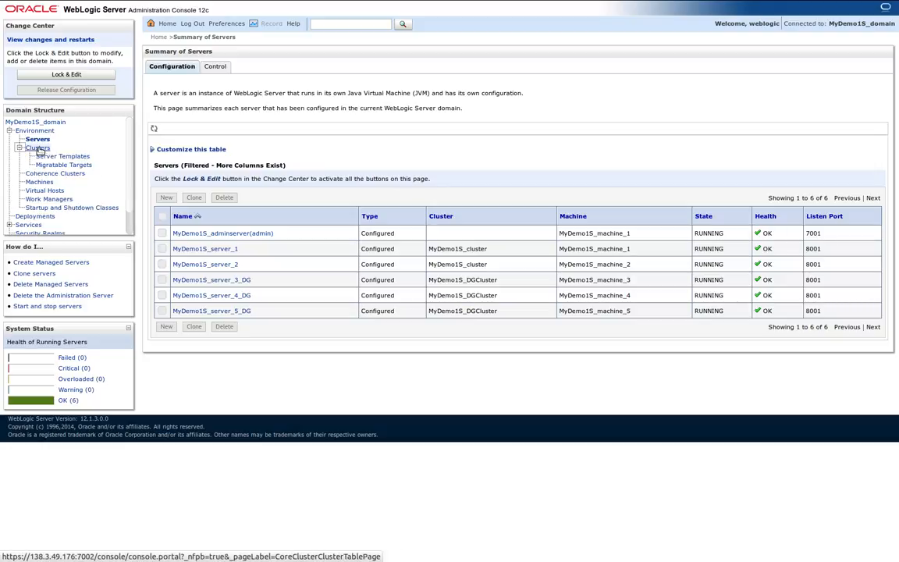
click(39, 148)
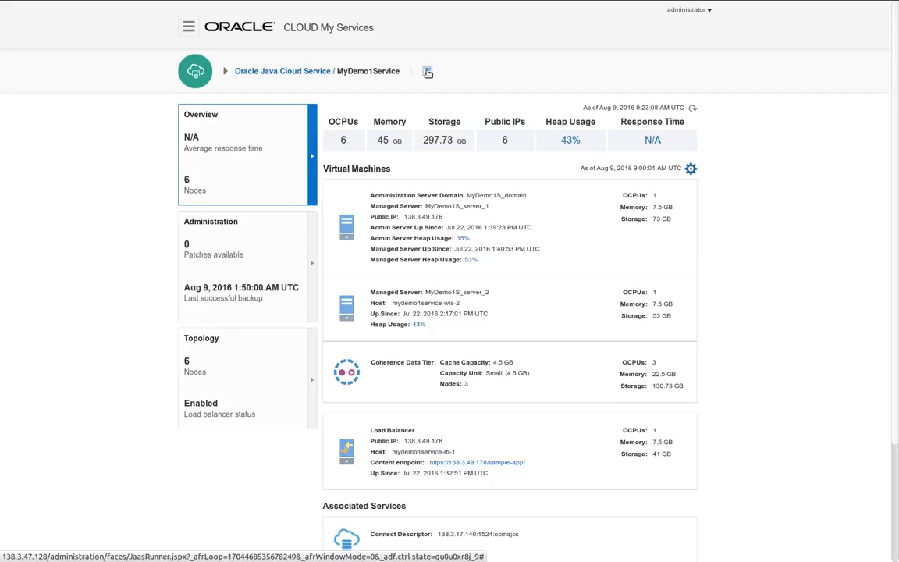
Open and dismiss MyDemo1Service's actions menu without choosing one, then leave full-screen
click(427, 72)
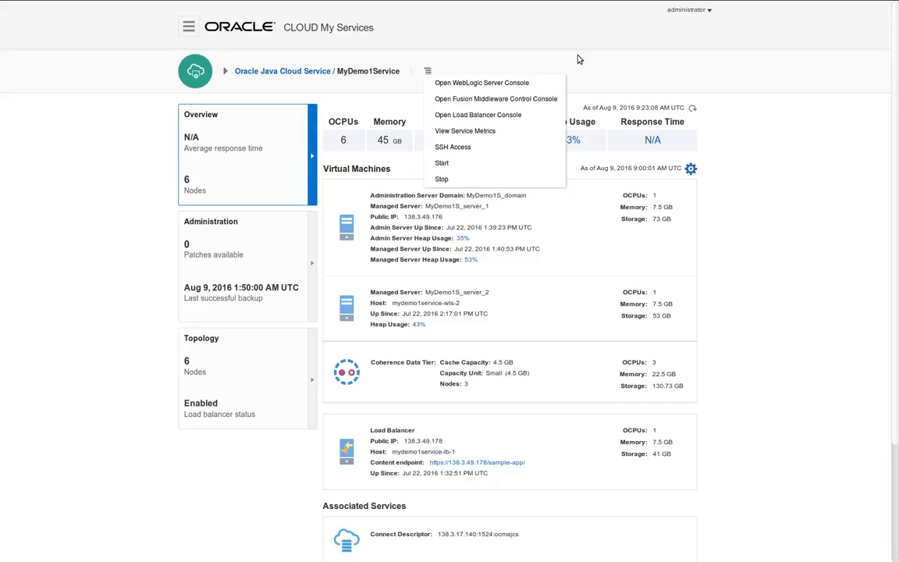
click(800, 186)
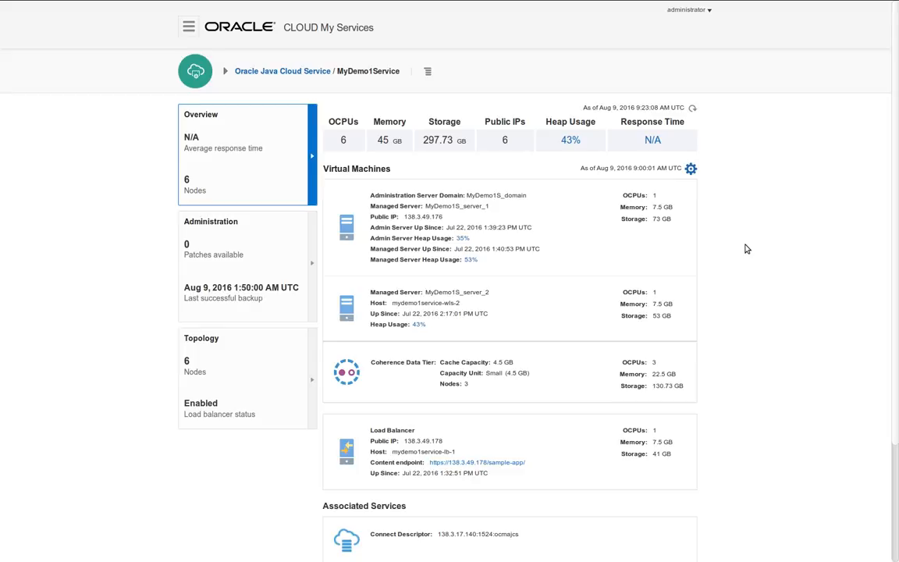
key(alt+Tab)
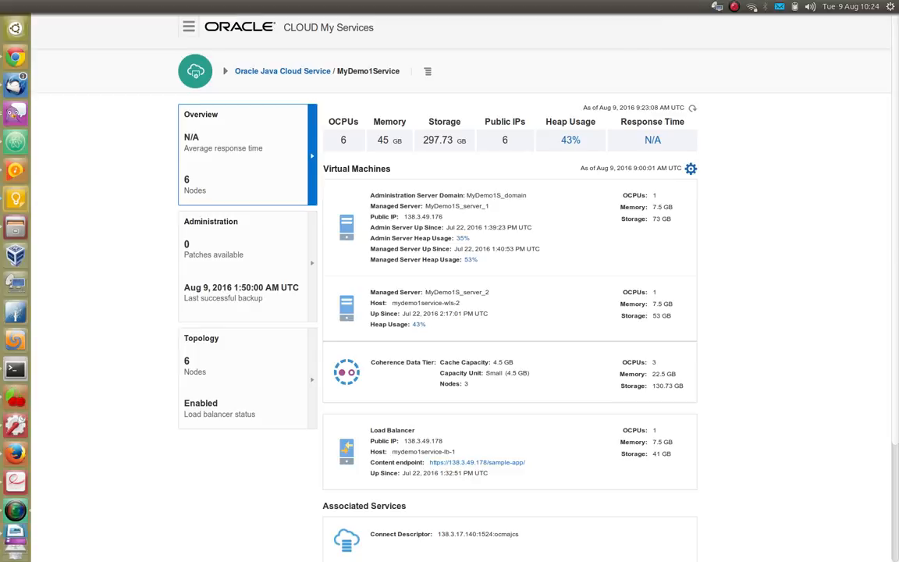